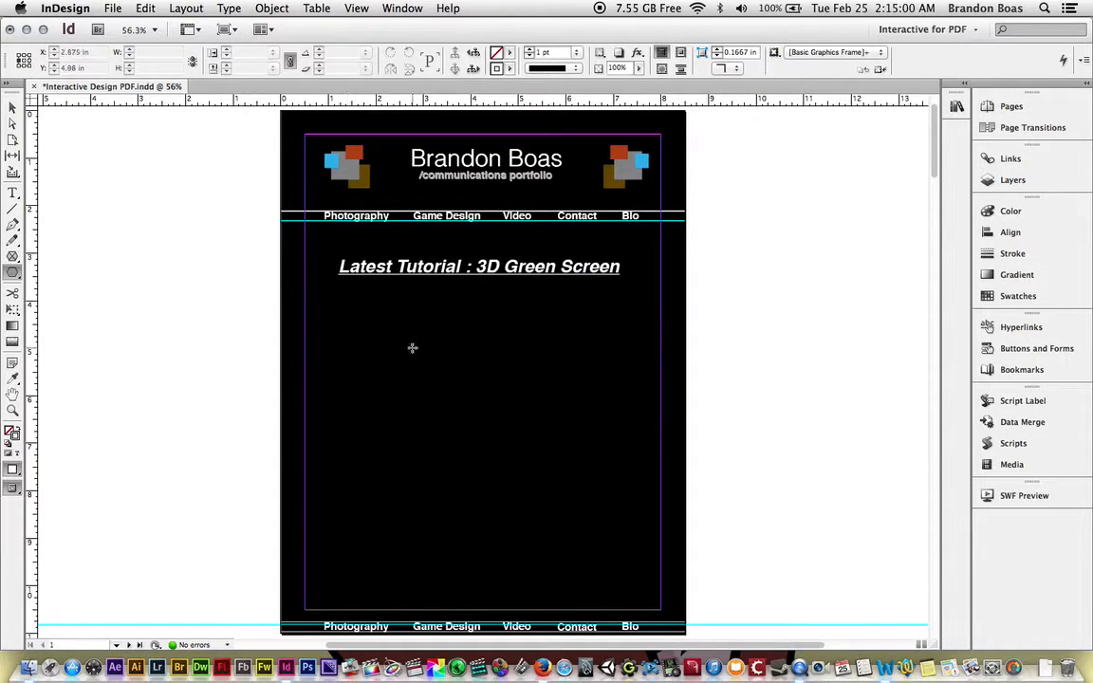
Draw a triangle about 1.98 in by 1.6 in below the tutorial title and make it a button named Triangle.
mouse_move(409, 349)
left_mouse_down()
mouse_move(499, 406)
mouse_move(504, 423)
left_mouse_up()
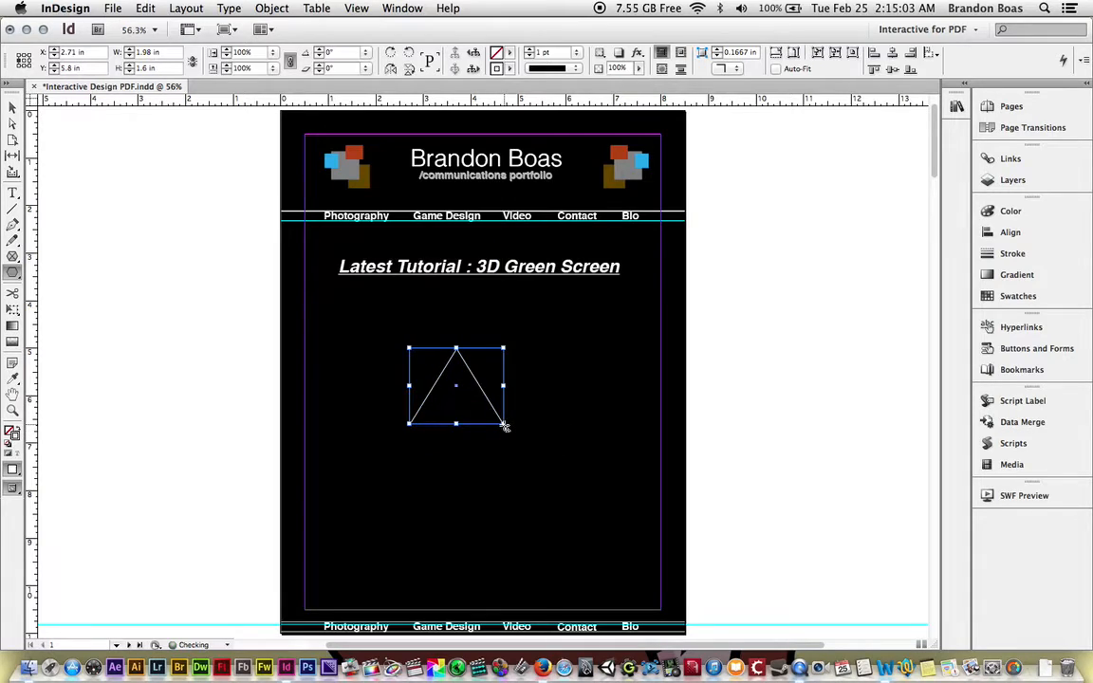
left_click(1012, 351)
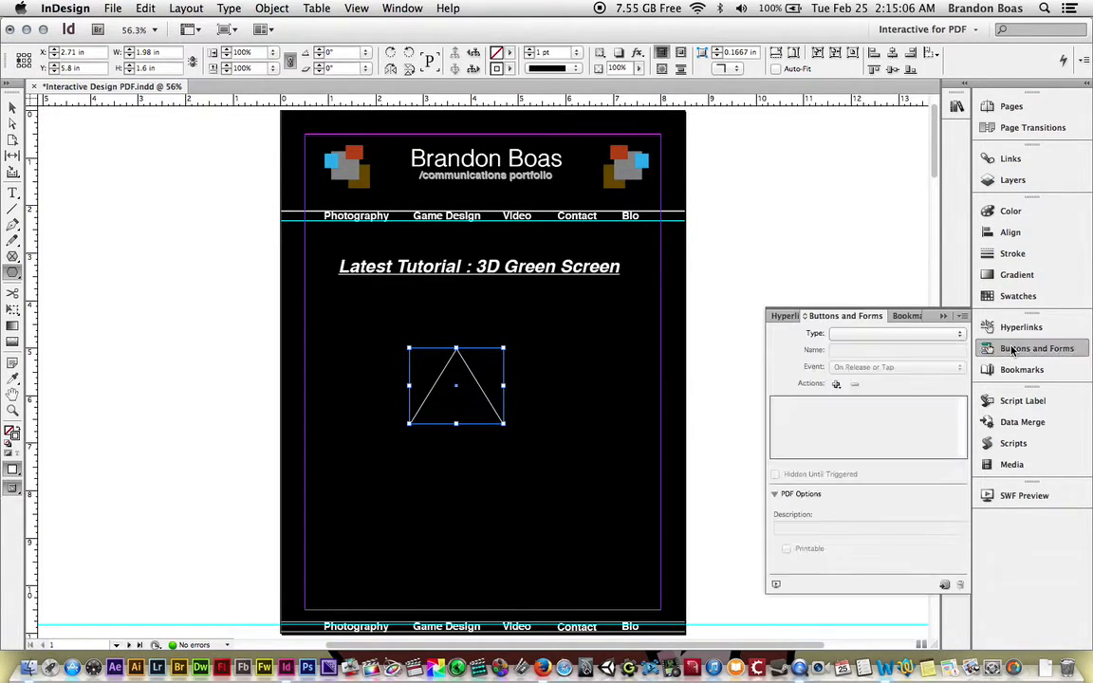
left_click(857, 334)
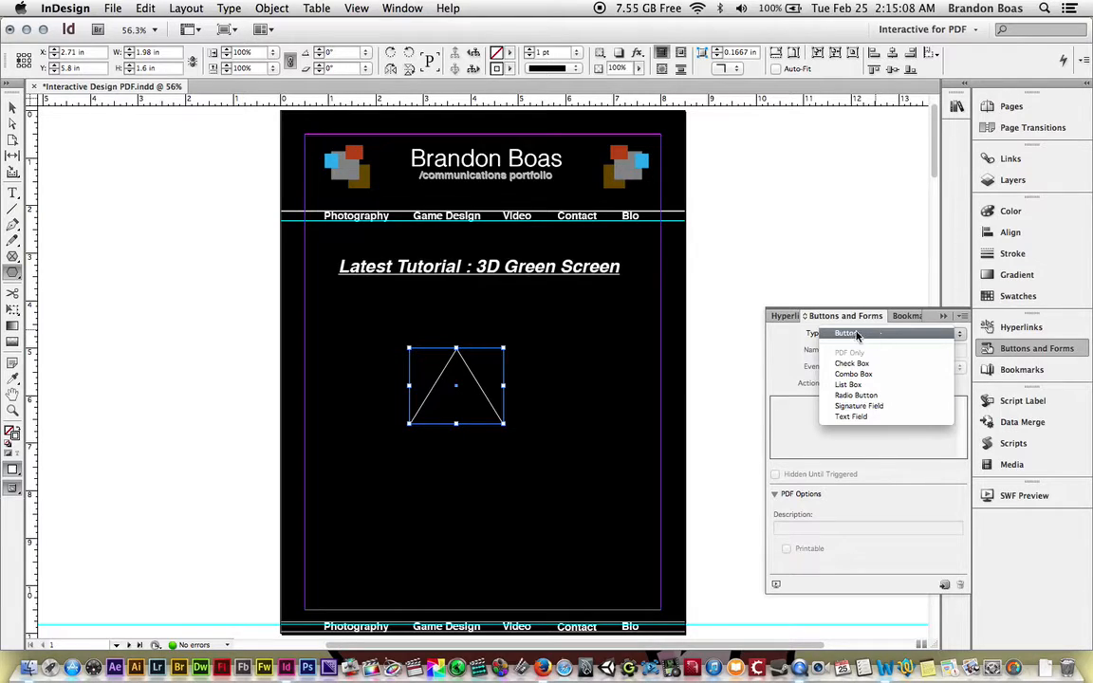
left_click(857, 334)
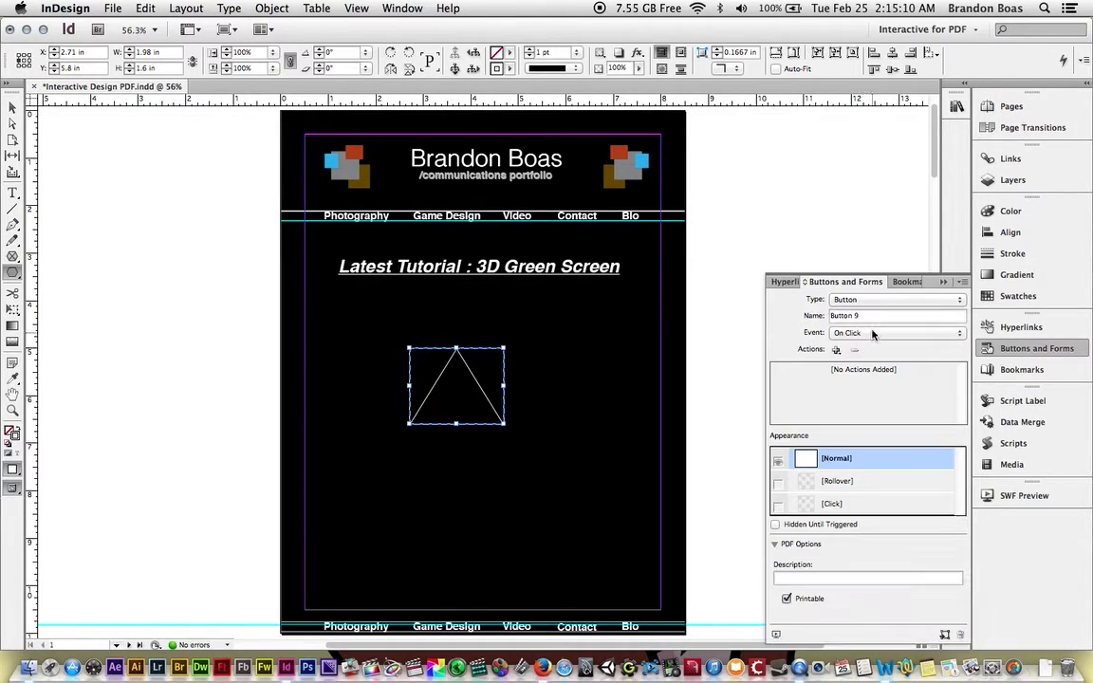
left_click(866, 315)
type("Triangle")
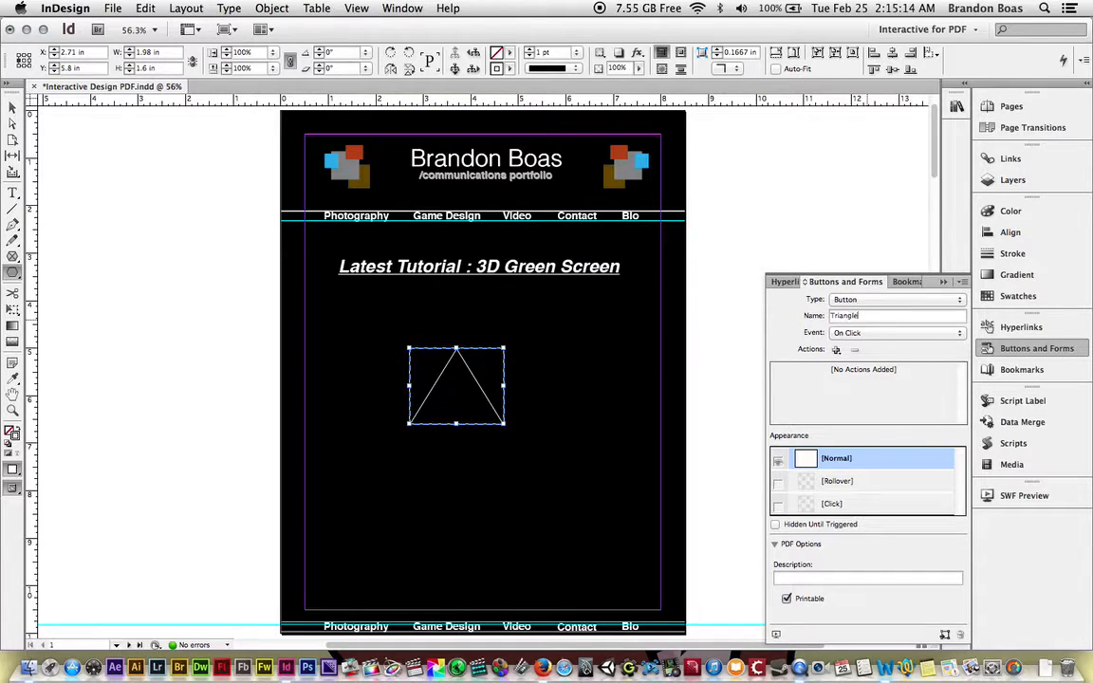
left_click(837, 351)
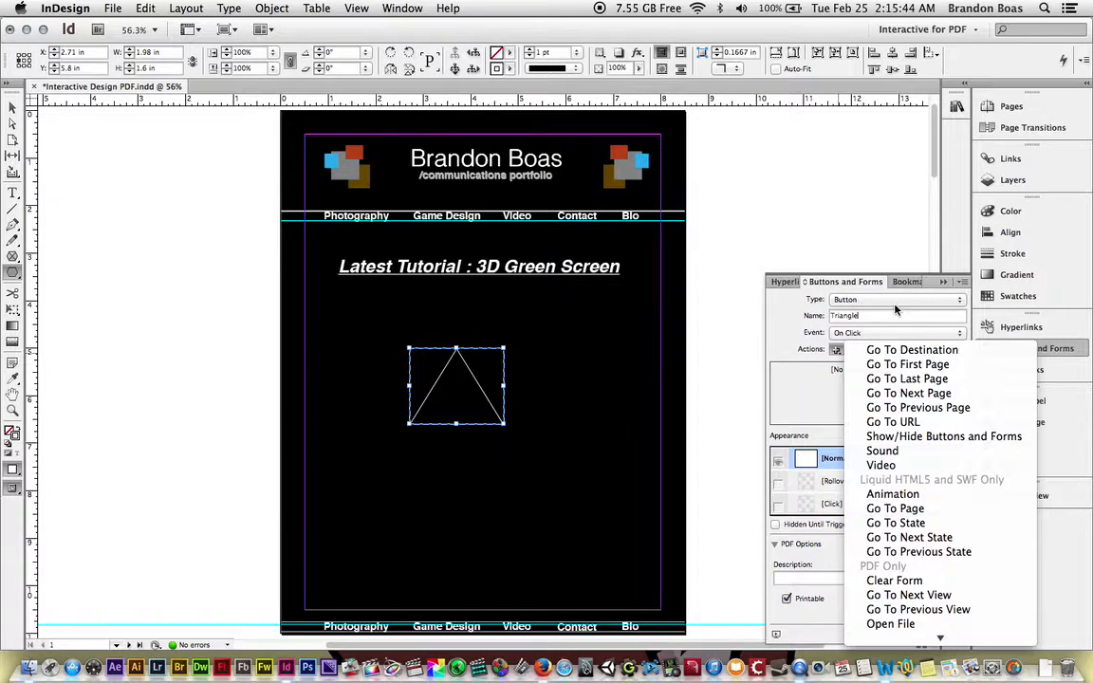
left_click(863, 290)
left_click(944, 284)
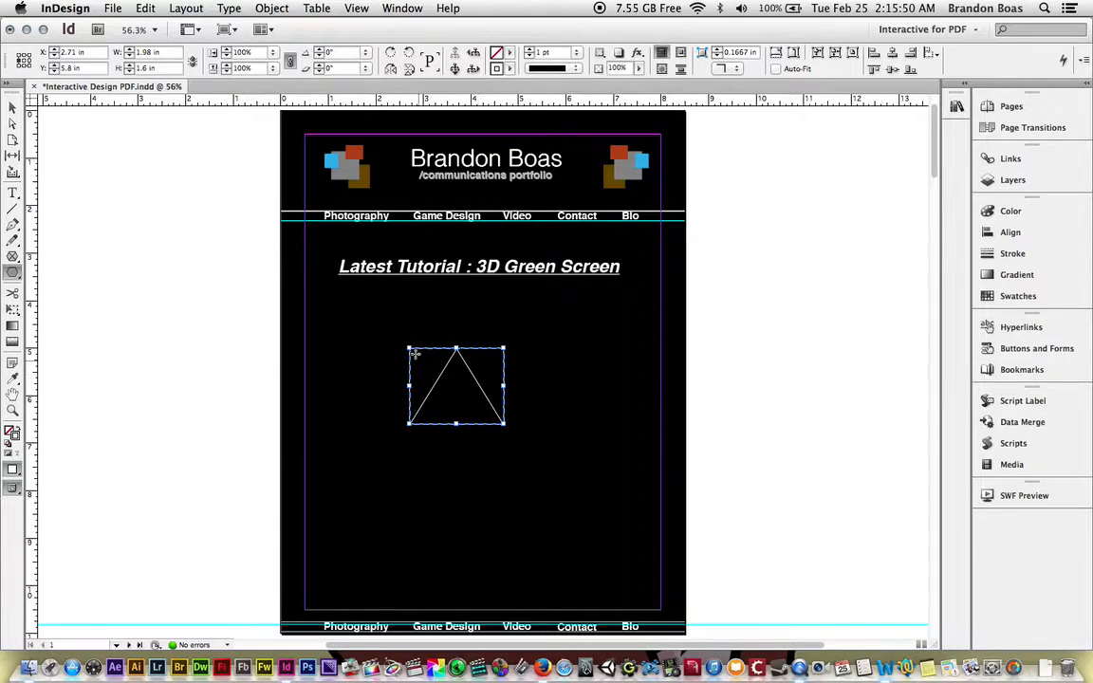
Delete the triangle button from page 1.
left_click(12, 109)
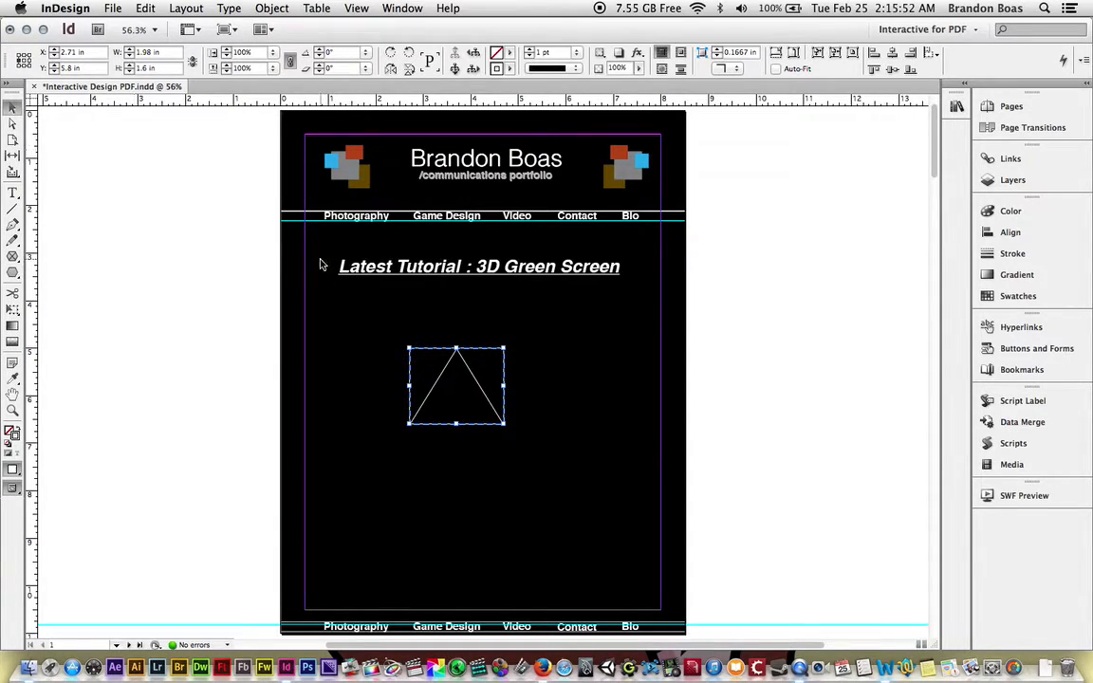
left_click(468, 395)
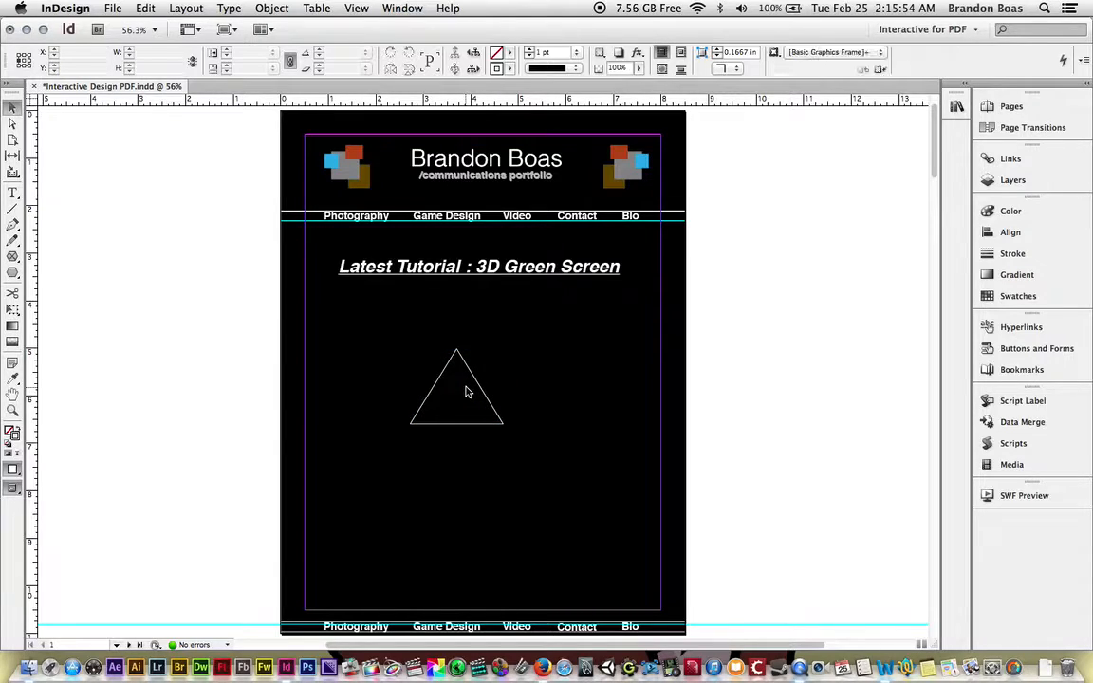
left_click(452, 372)
key("Delete")
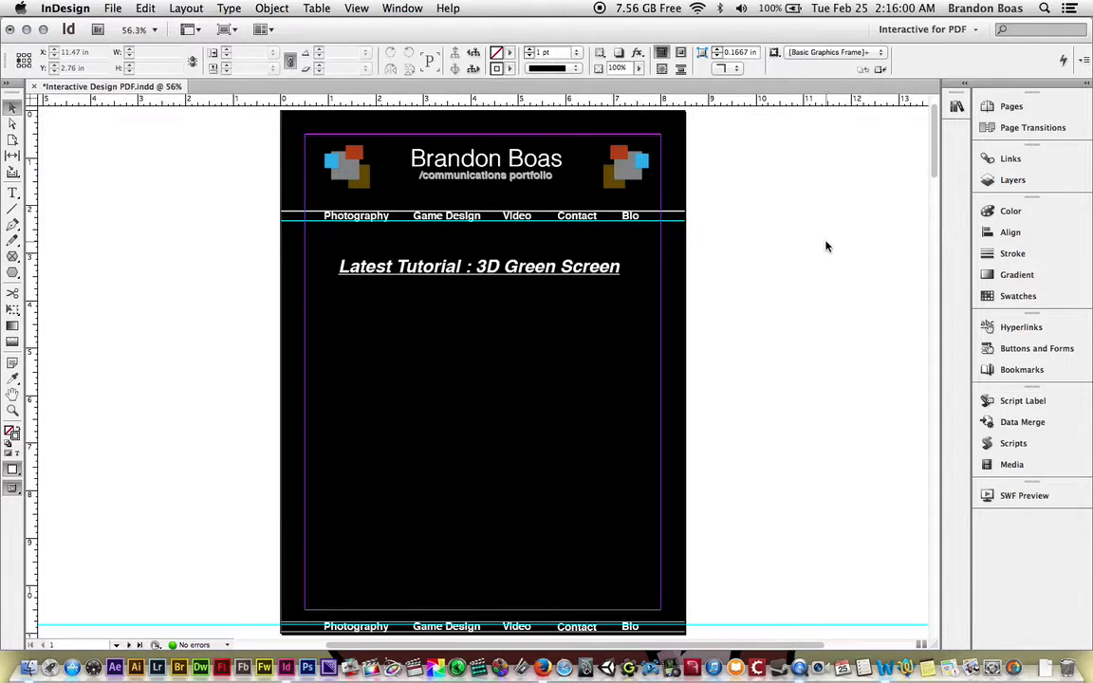
Open the Port-Portfolio master page and name the header's Game Design navigation button "Game Design".
left_click(1018, 109)
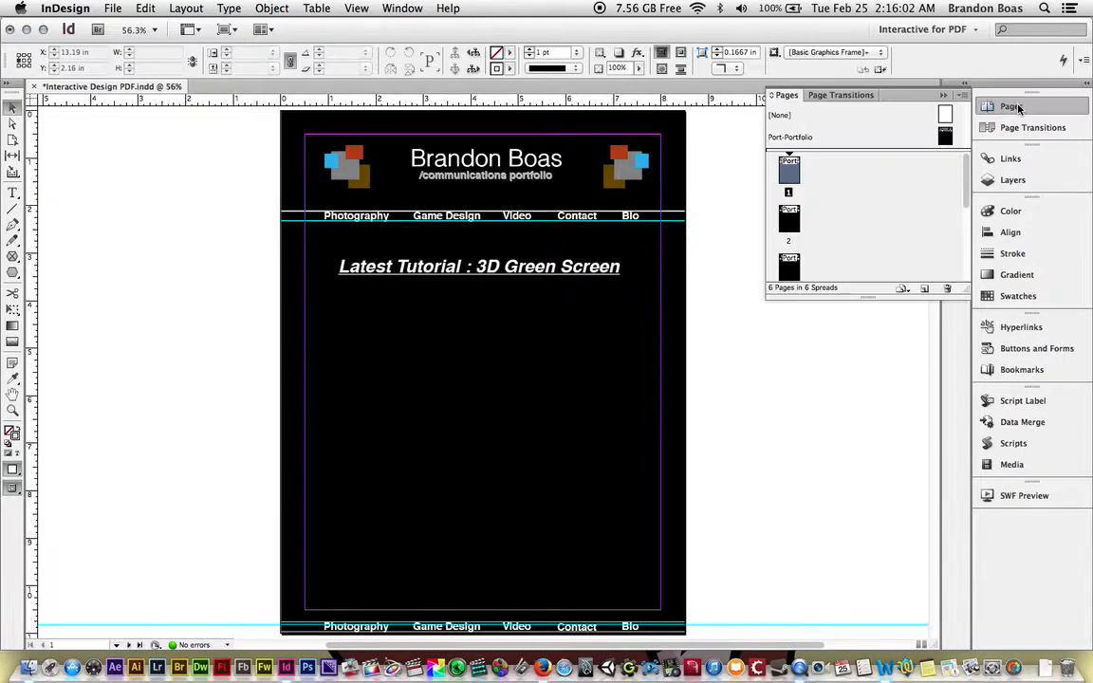
double_click(945, 136)
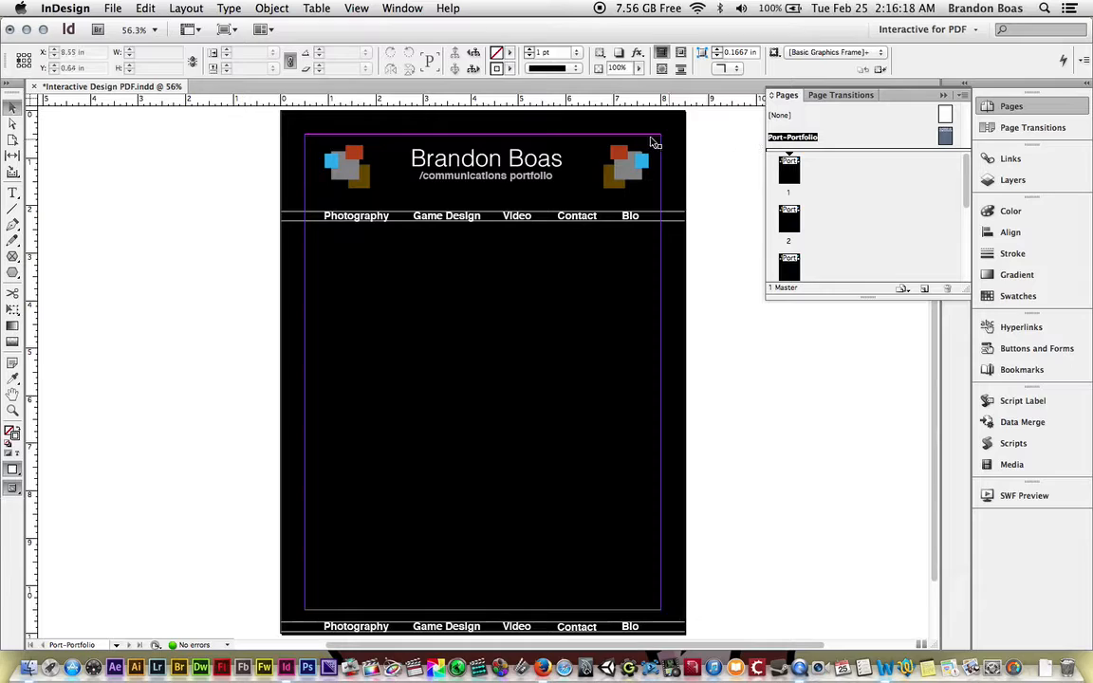
left_click(452, 217)
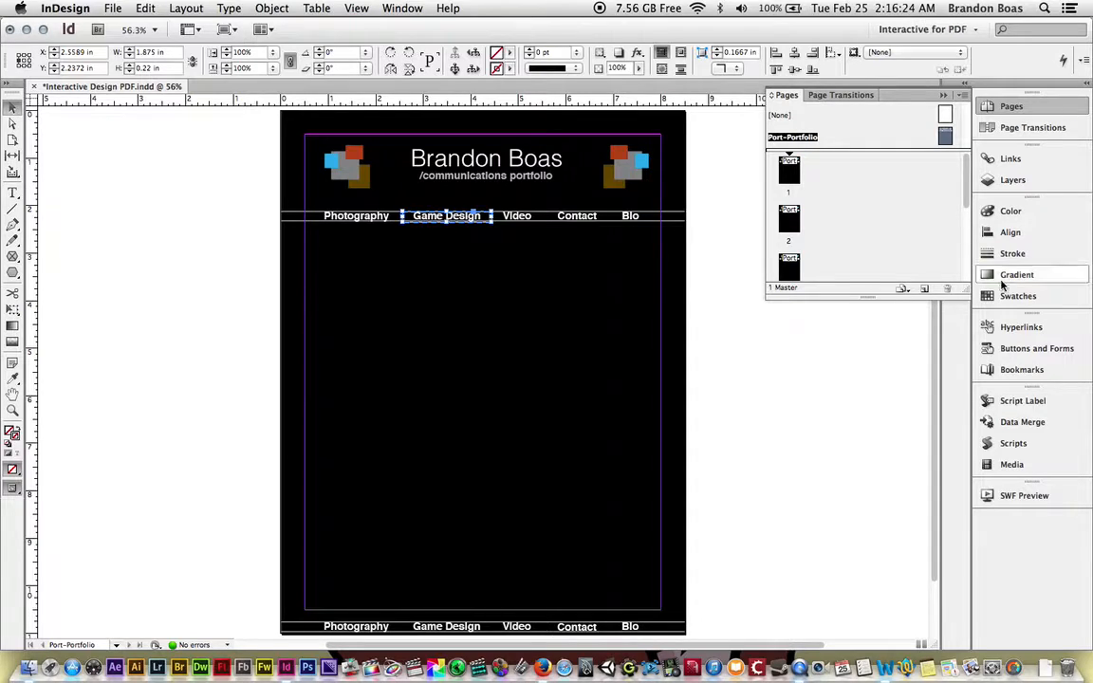
left_click(1014, 349)
triple_click(850, 269)
type("Game Design")
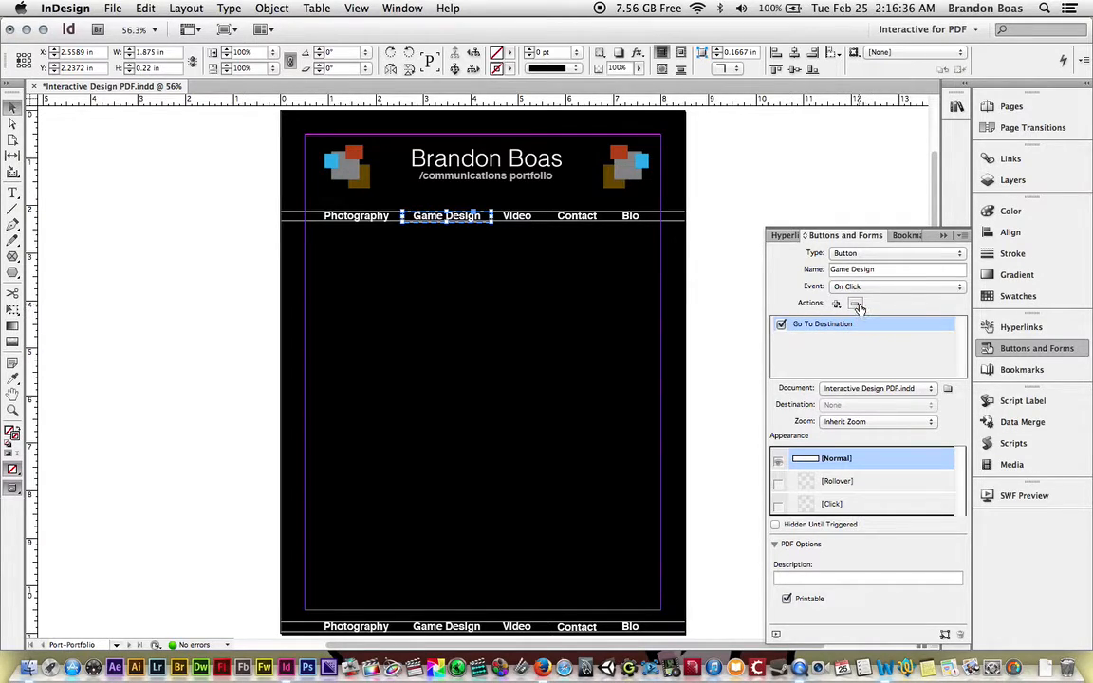
Remove the Game Design button's existing action and add a new Go To Destination action for the On Click event.
left_click(855, 303)
left_click(689, 209)
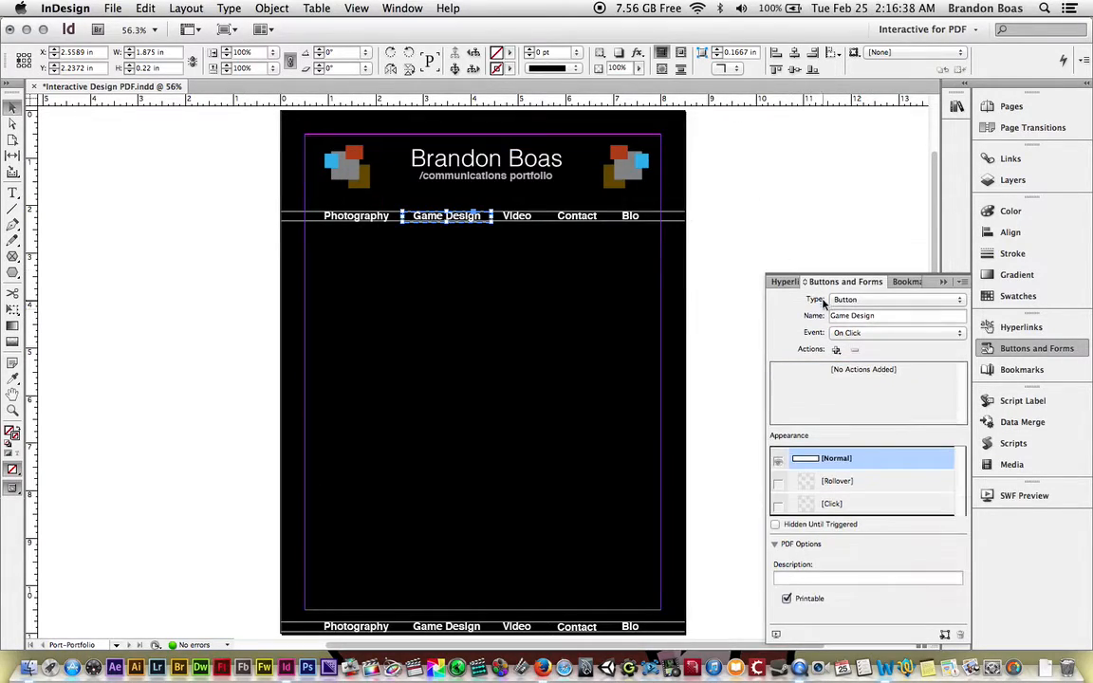
left_click(837, 349)
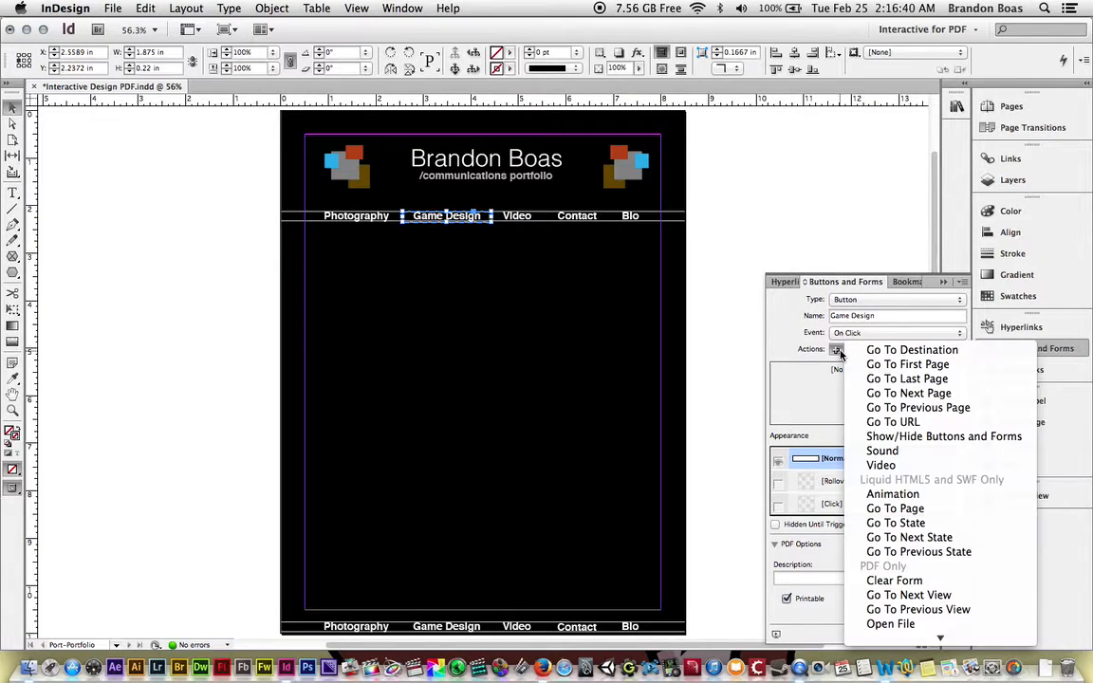
left_click(897, 352)
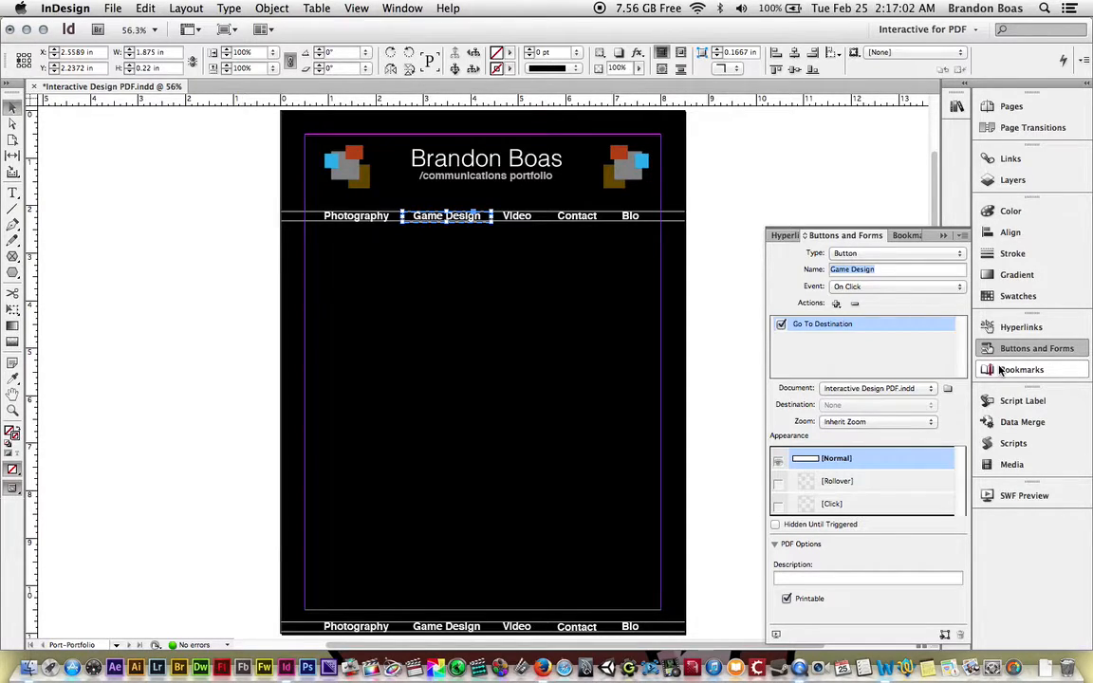
left_click(942, 236)
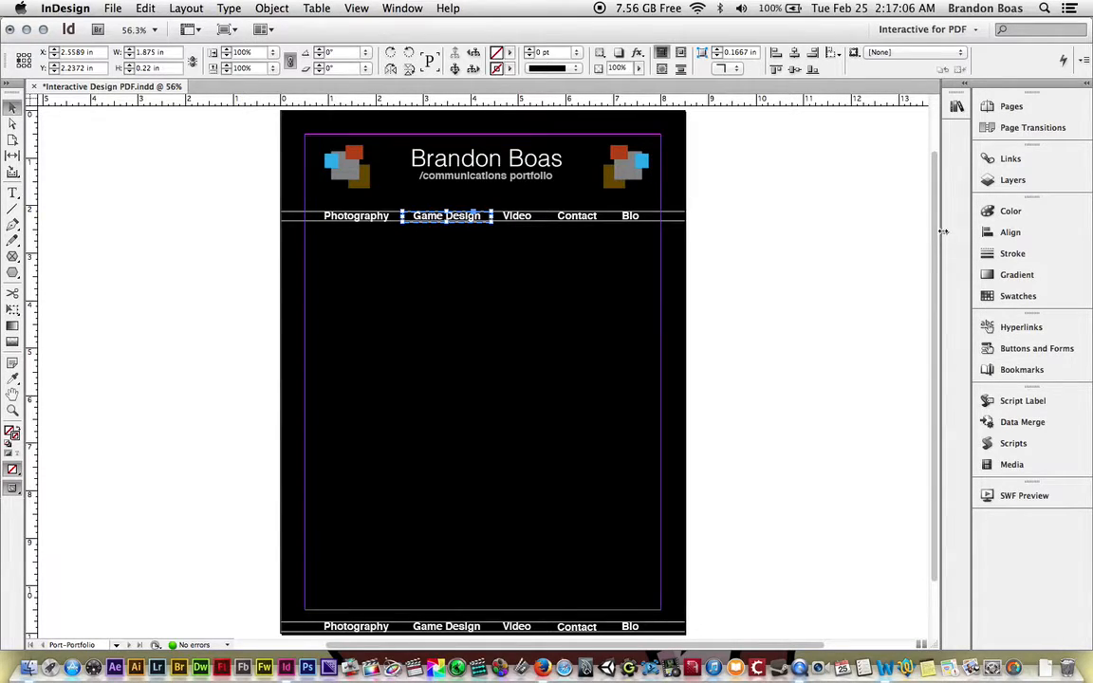
Go to page 3, the Game Design page, and add a bookmark there named "Game Design".
left_click(1011, 107)
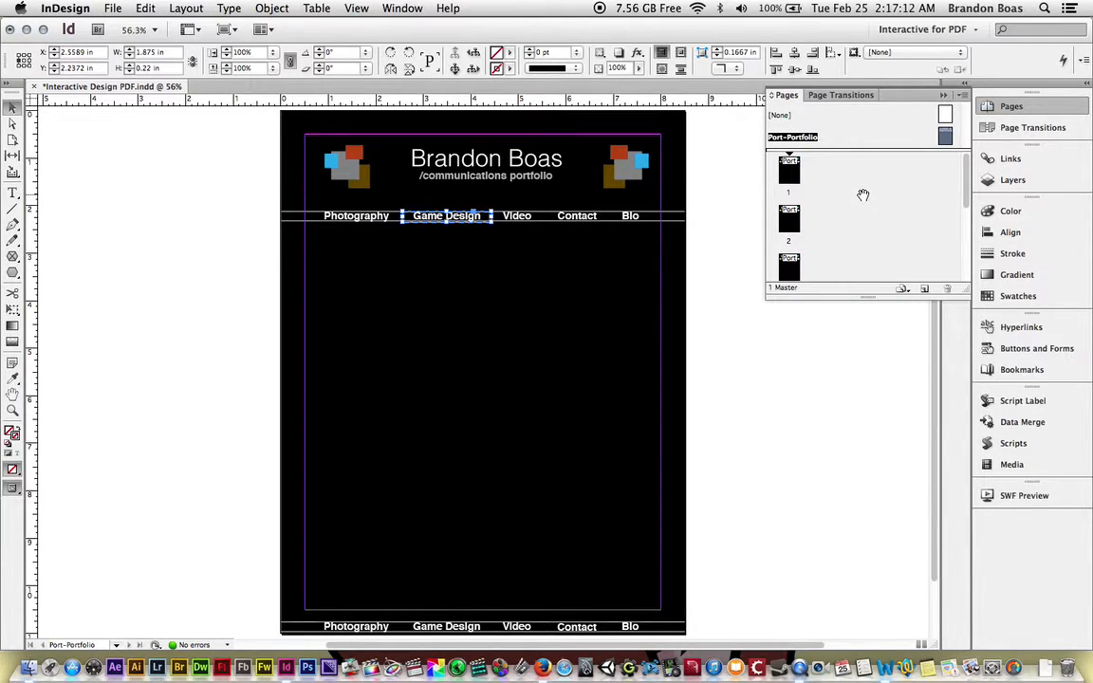
left_click(966, 188)
left_click_drag(966, 187, 965, 216)
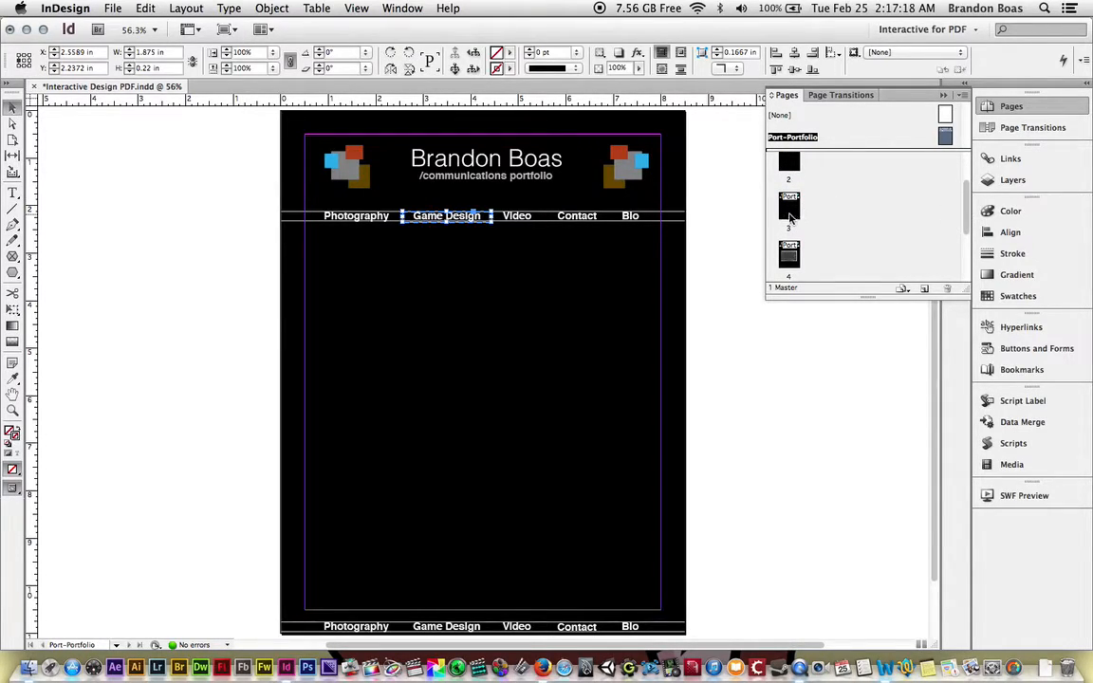
left_click(789, 217, "alt")
double_click(789, 217)
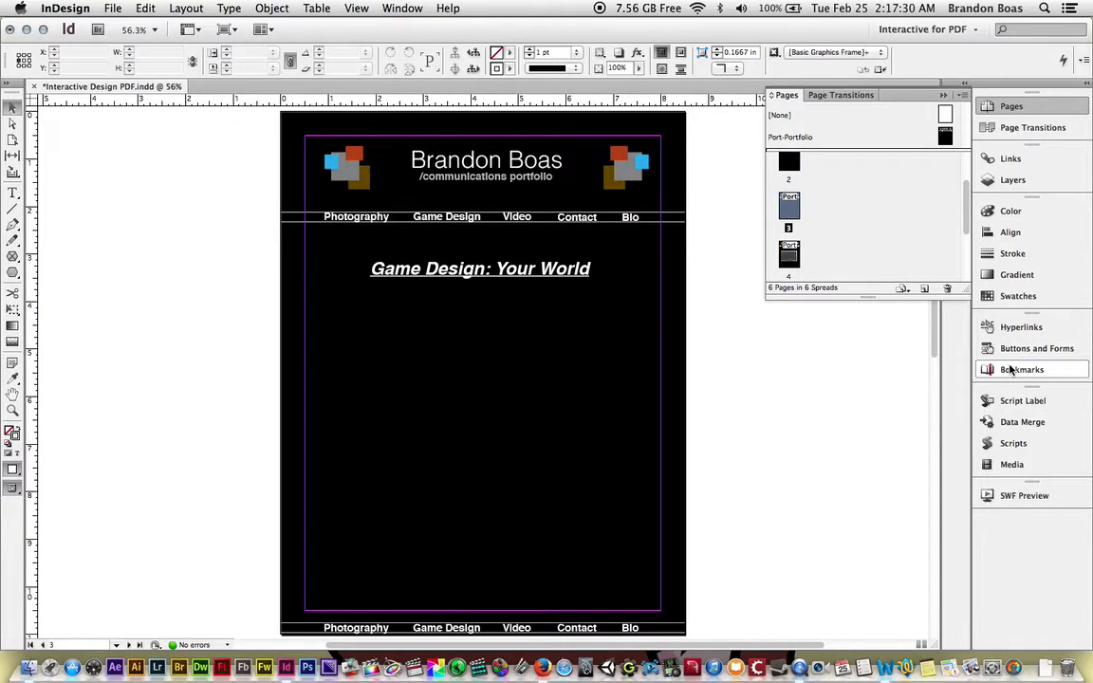
left_click(1011, 369)
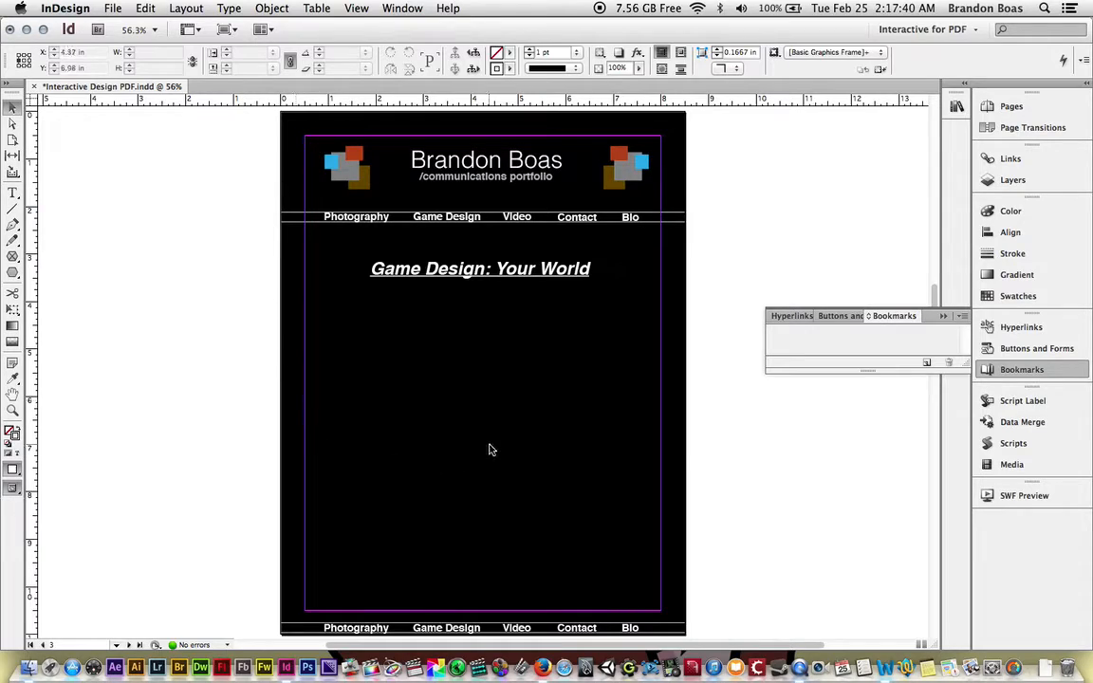
left_click(926, 365)
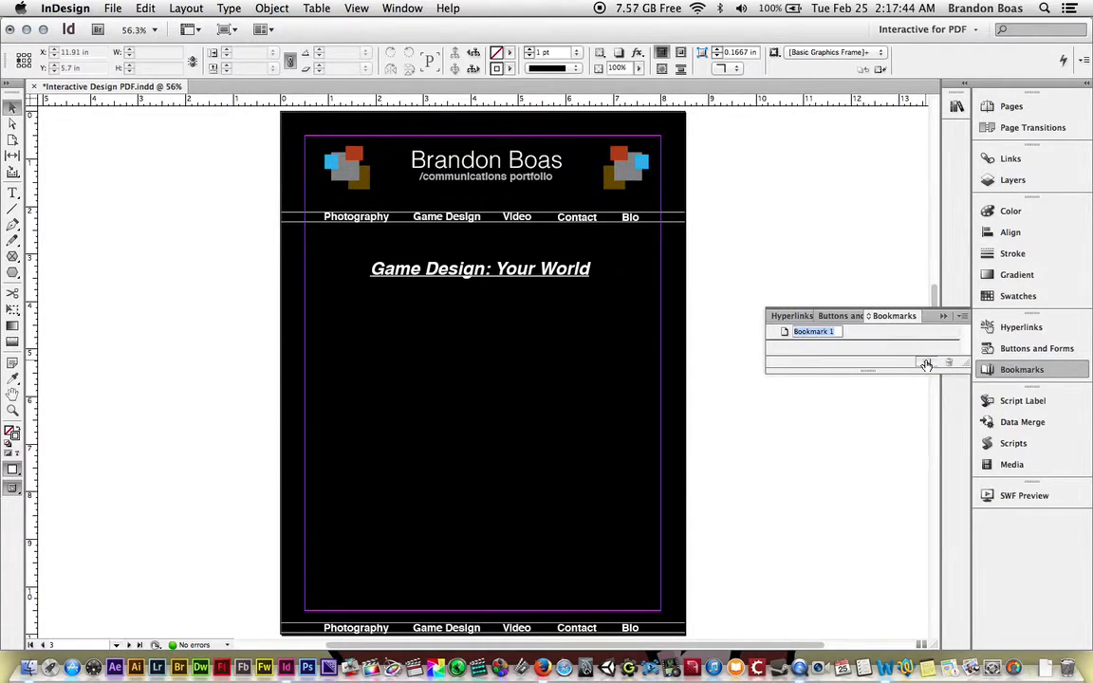
type("Game Design")
key("Return")
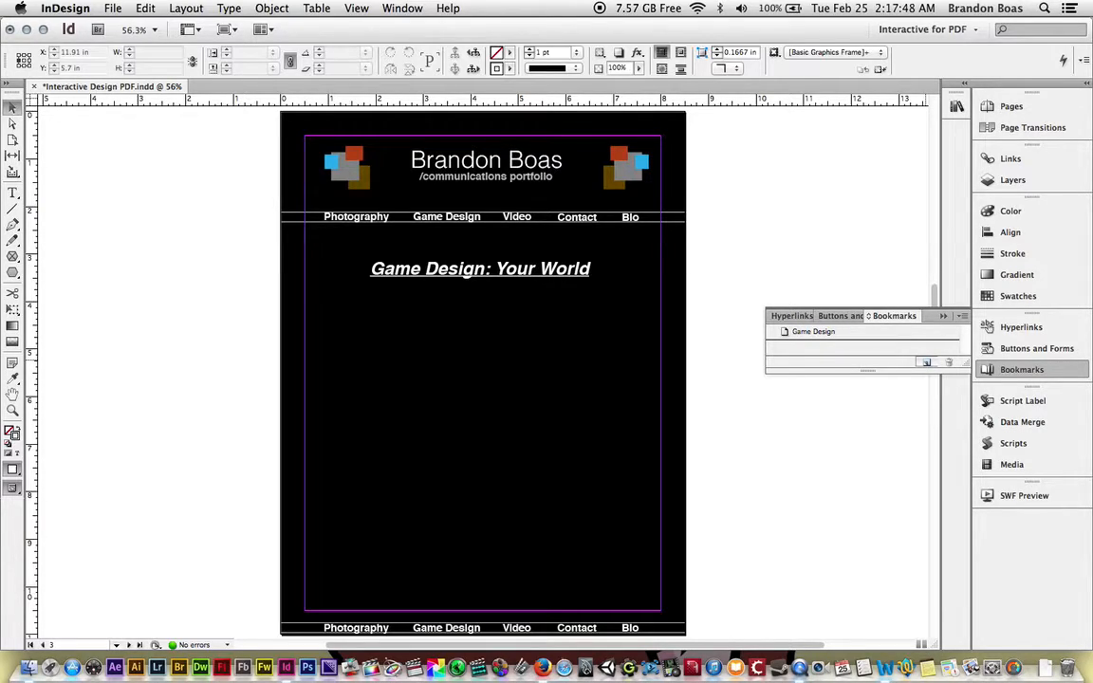
left_click(944, 318)
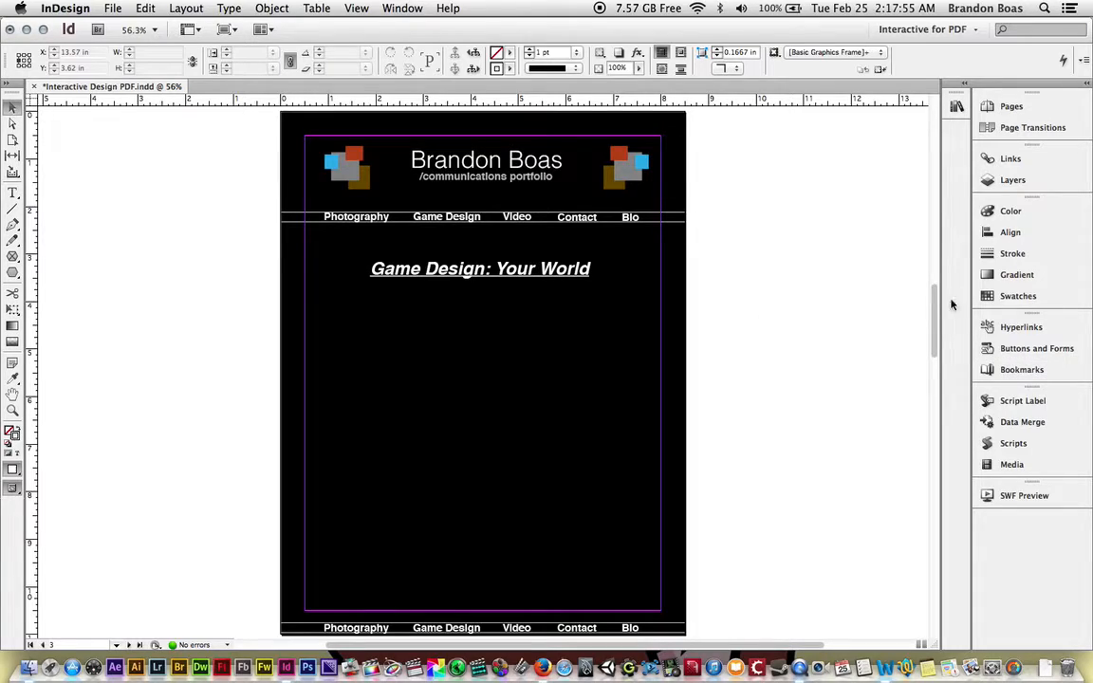
Back on the Port-Portfolio master, set the header Game Design button's Go To Destination action to the Game Design bookmark.
left_click(1011, 109)
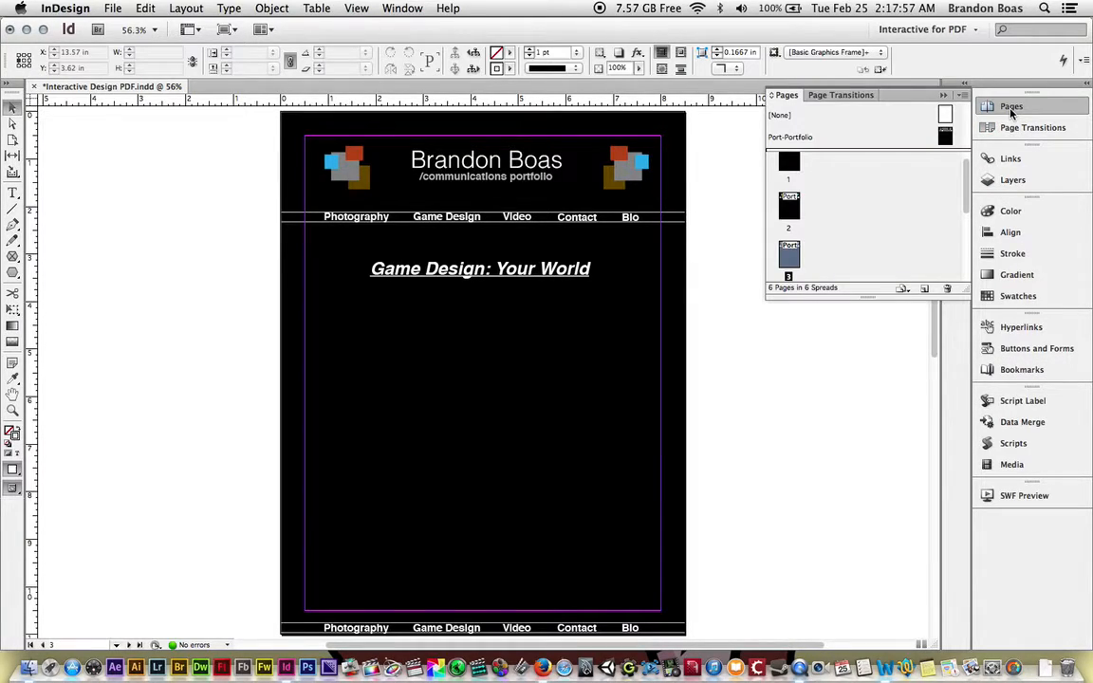
double_click(945, 138)
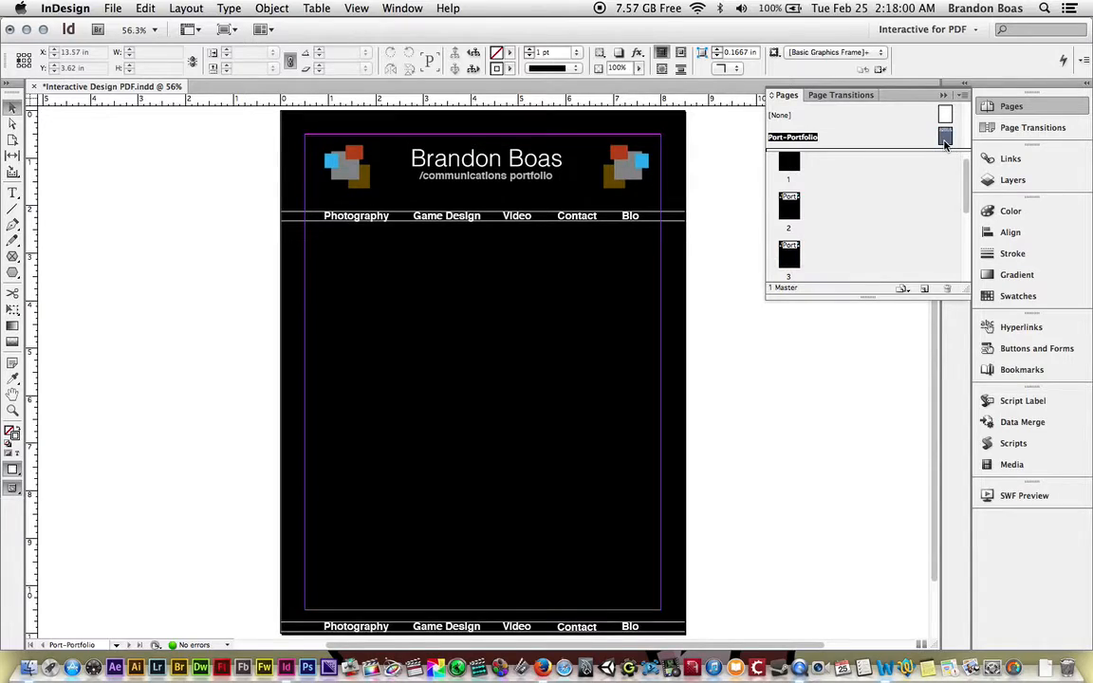
left_click(463, 218)
left_click(463, 217)
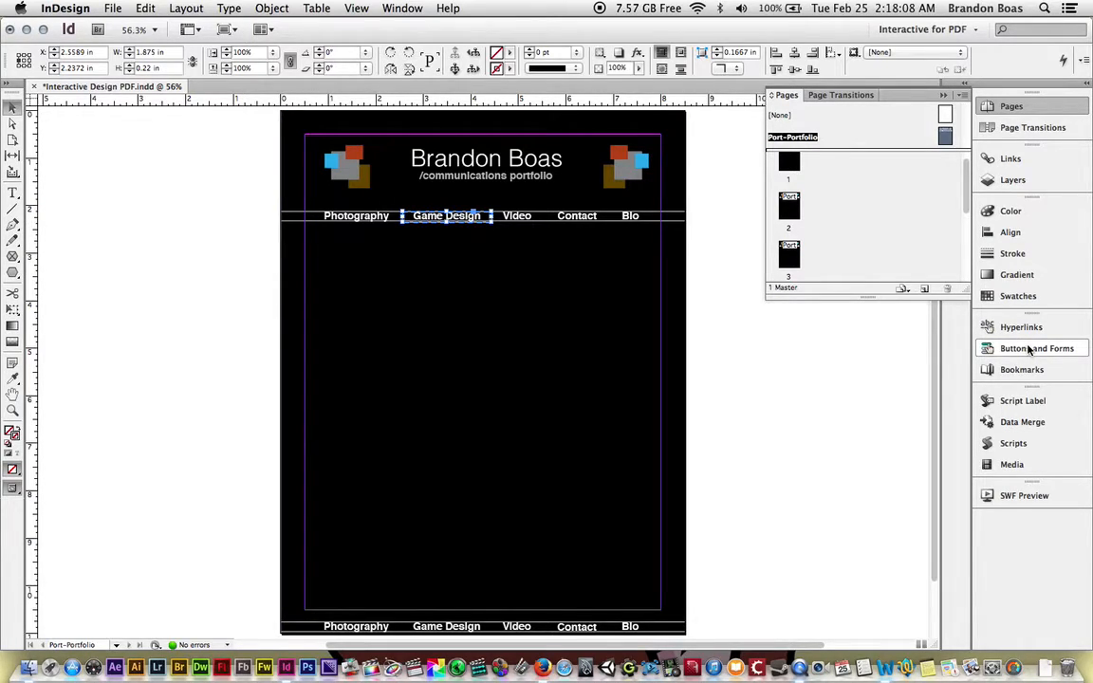
left_click(1029, 350)
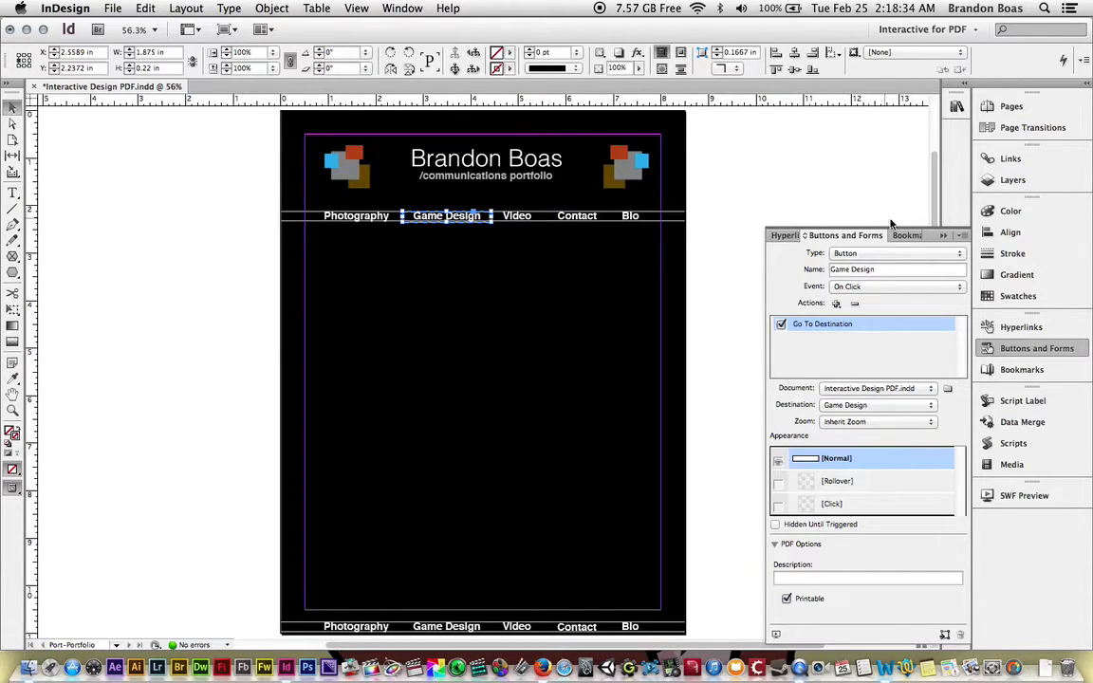
left_click(944, 236)
On page 1, convert the "Latest Tutorial : 3D Green Screen" title text frame into a button.
left_click(1008, 107)
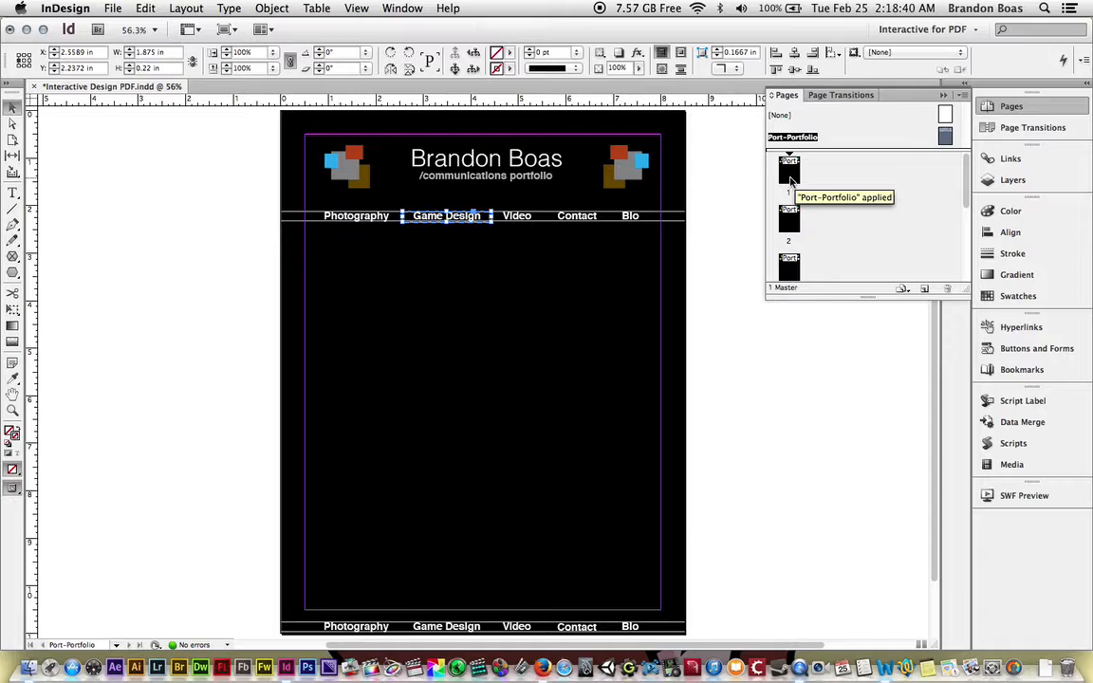
double_click(789, 179)
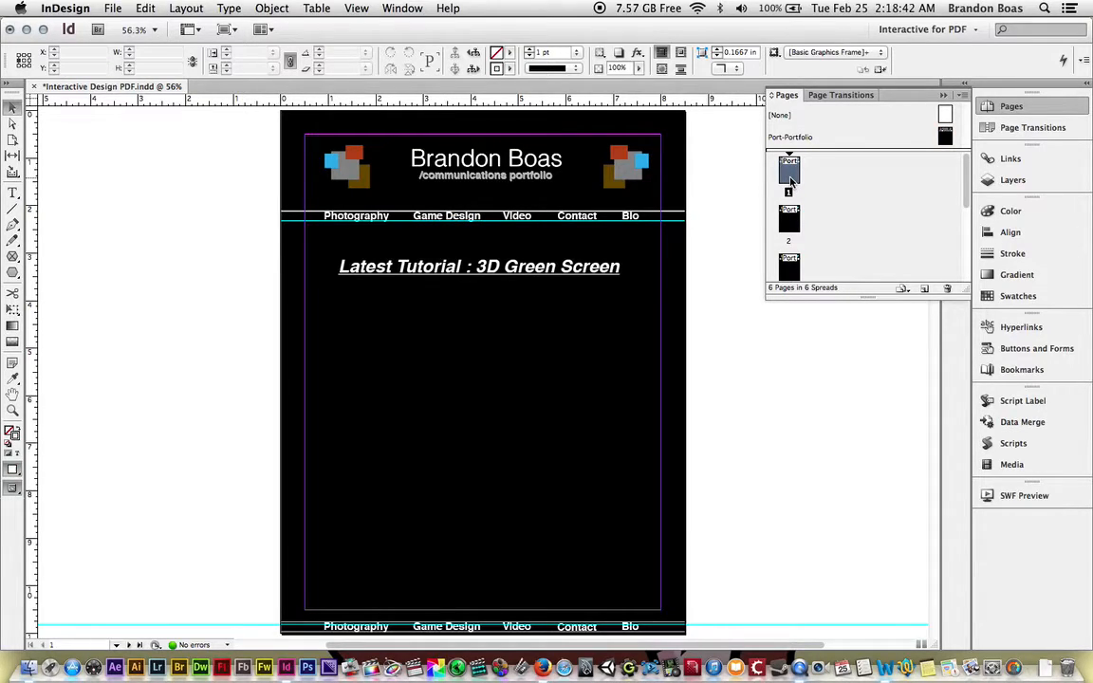
left_click(474, 273)
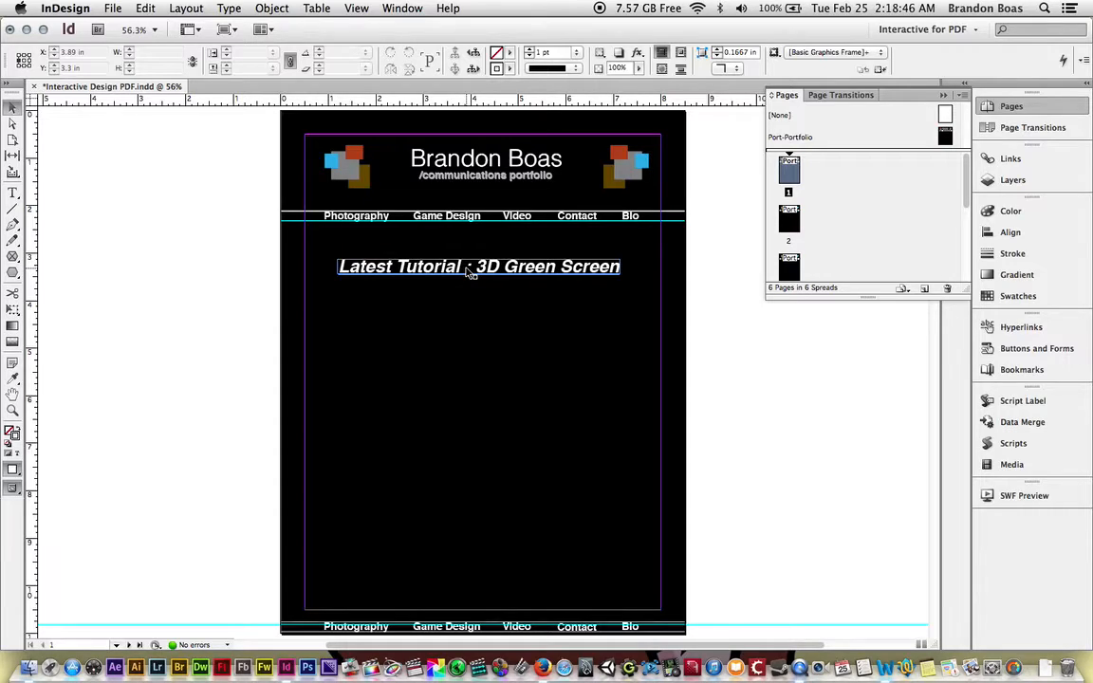
left_click(468, 271)
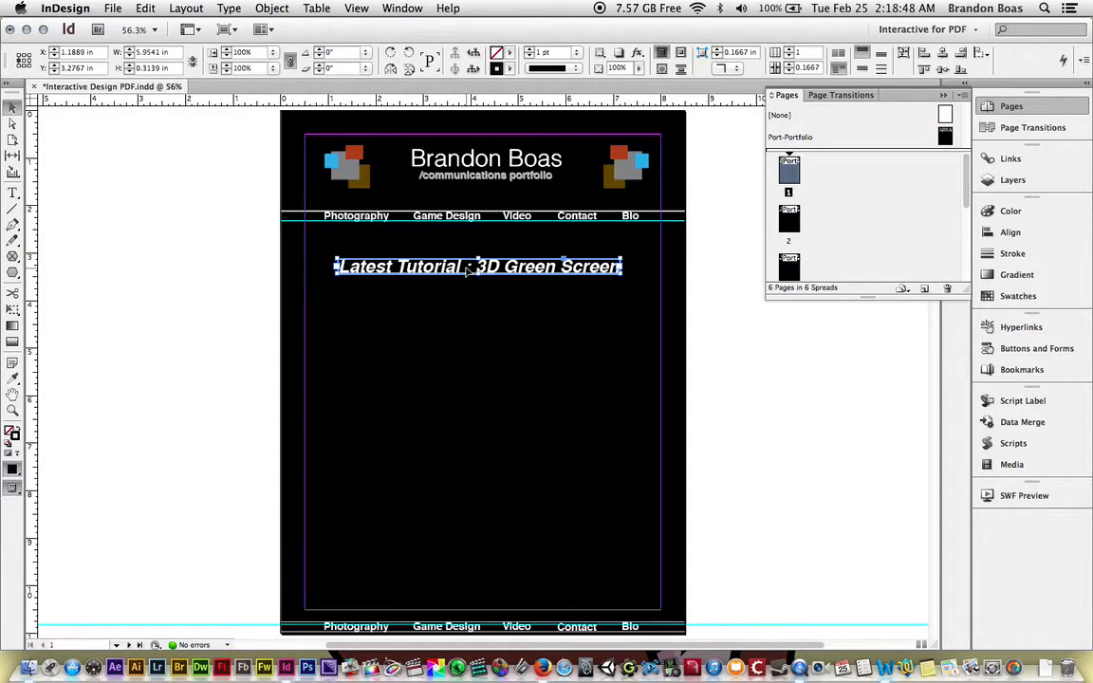
left_click(1009, 348)
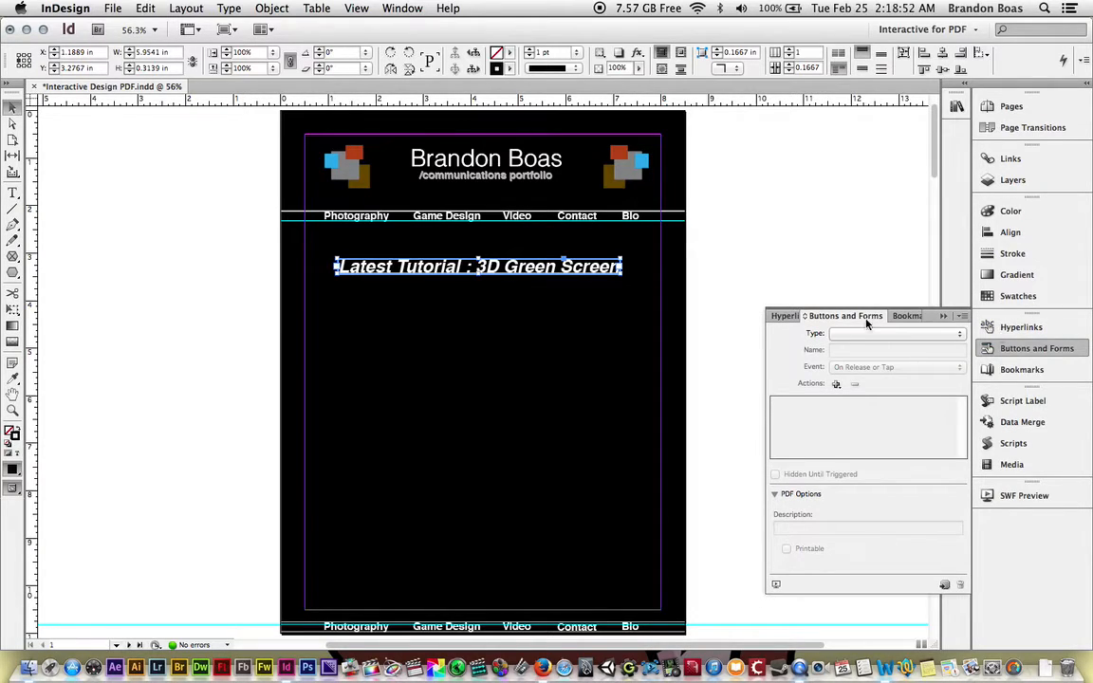
left_click(858, 334)
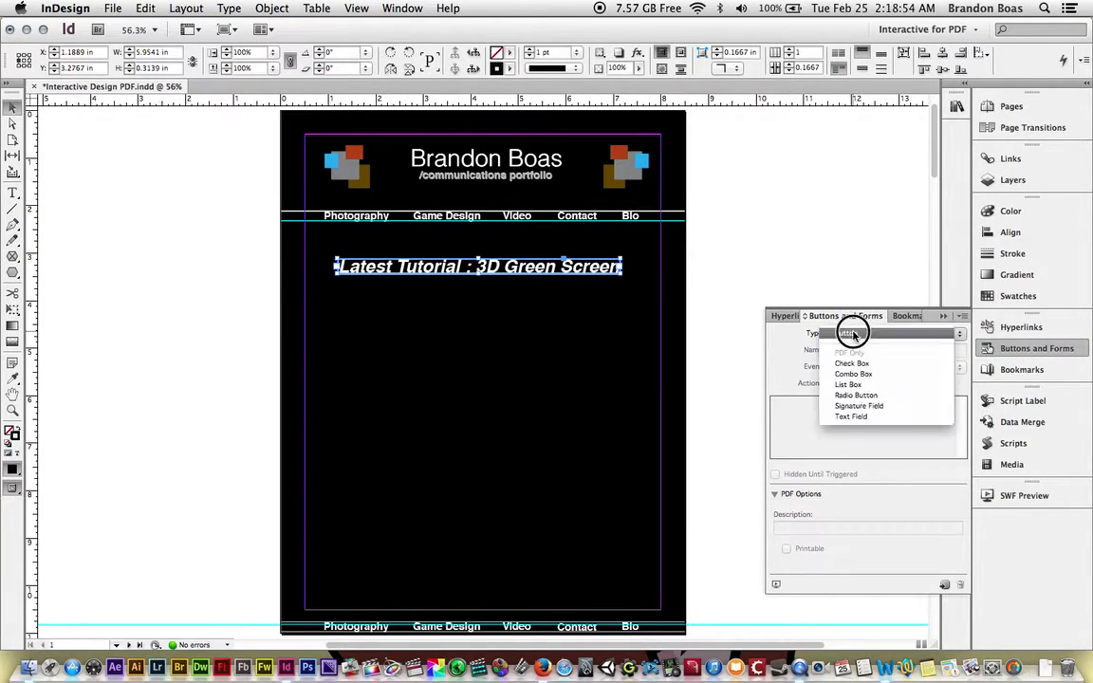
left_click(847, 334)
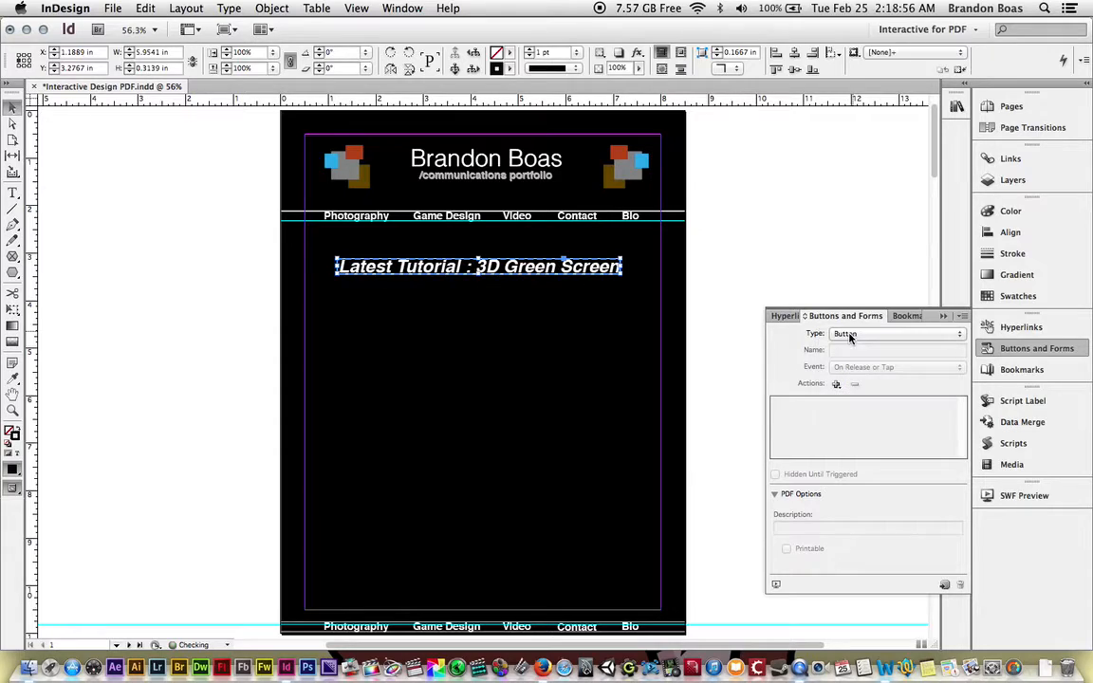
Name the title button "3d Green Screen" and add a Go To Destination action for its On Click event.
left_click(809, 314)
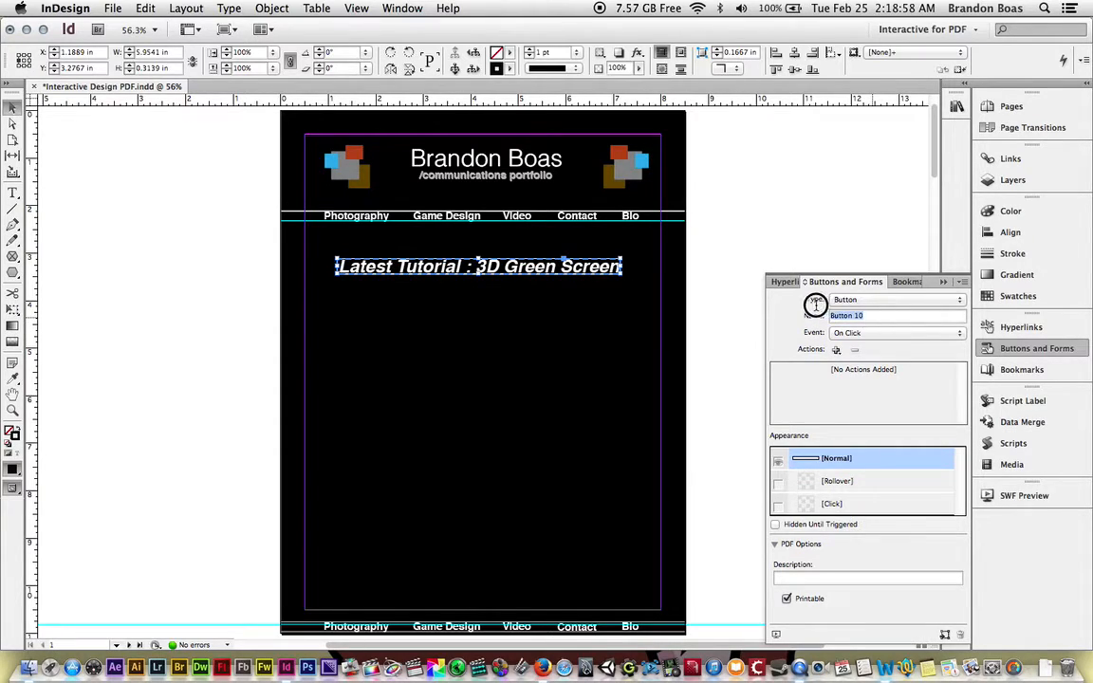
type("3d Green Screen")
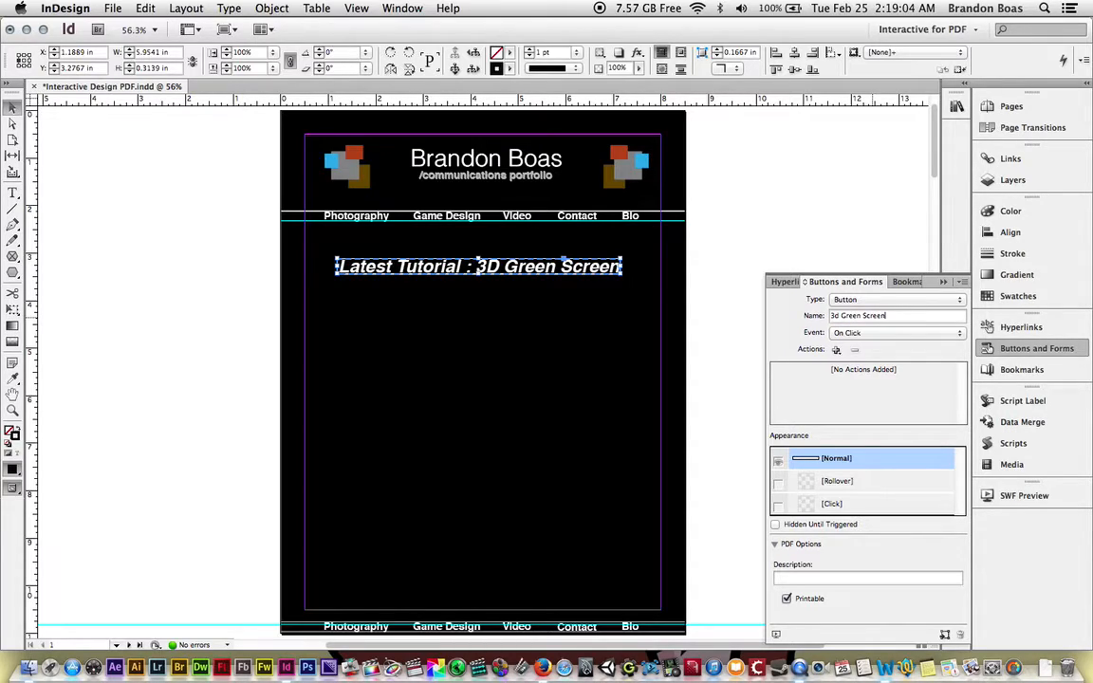
left_click(838, 350)
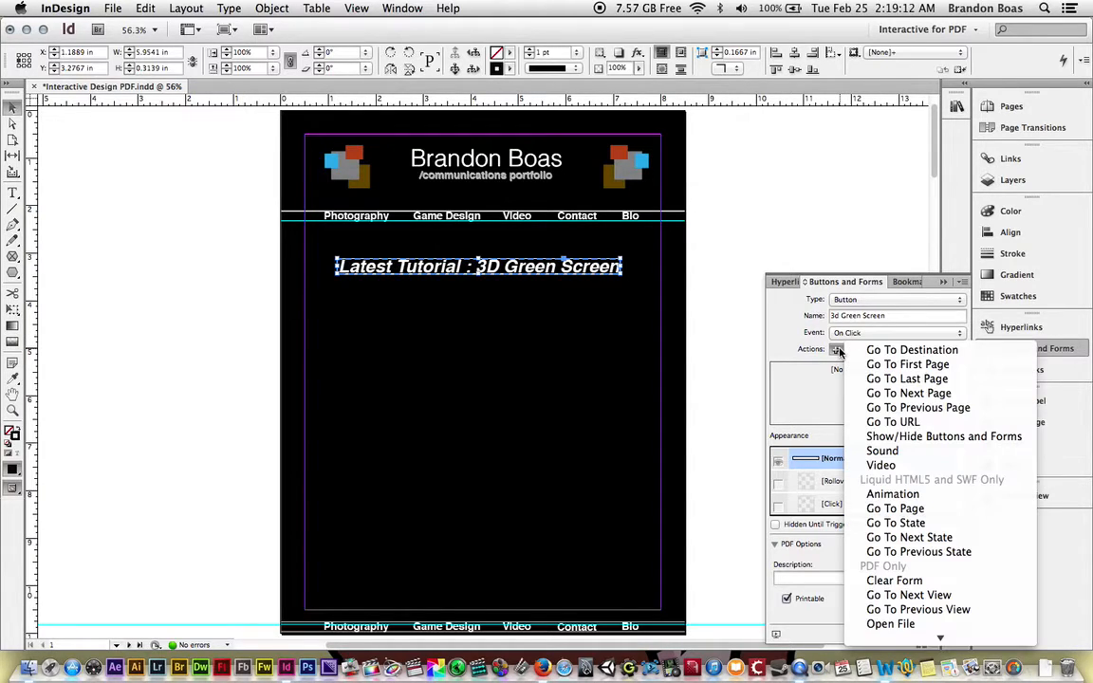
left_click(874, 351)
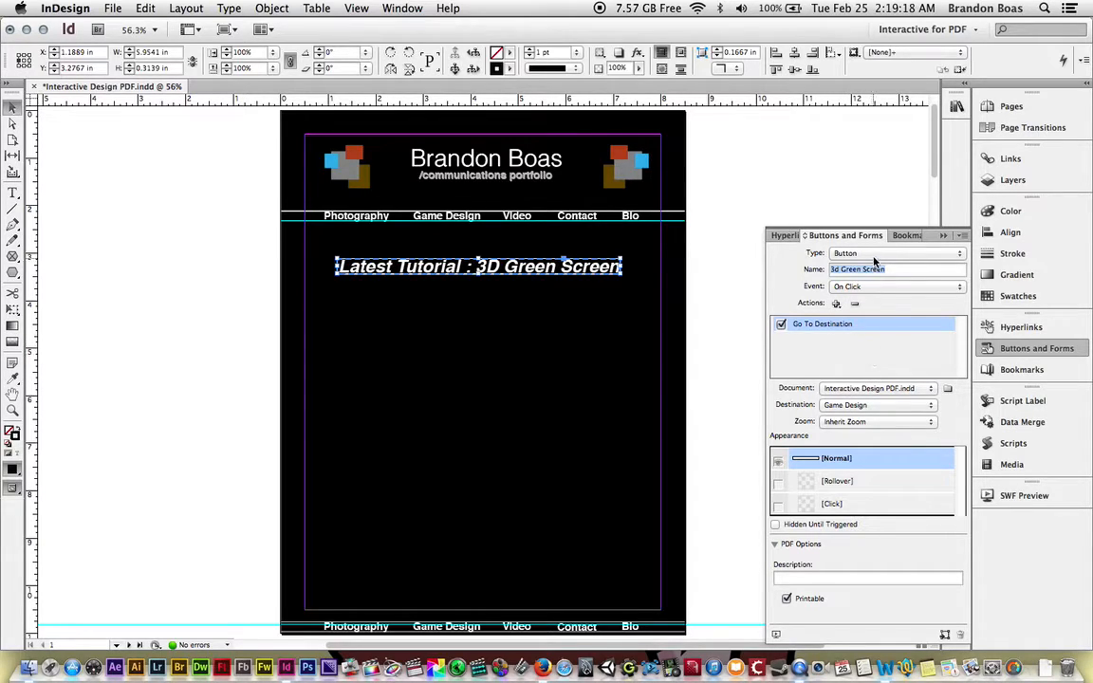
left_click(941, 234)
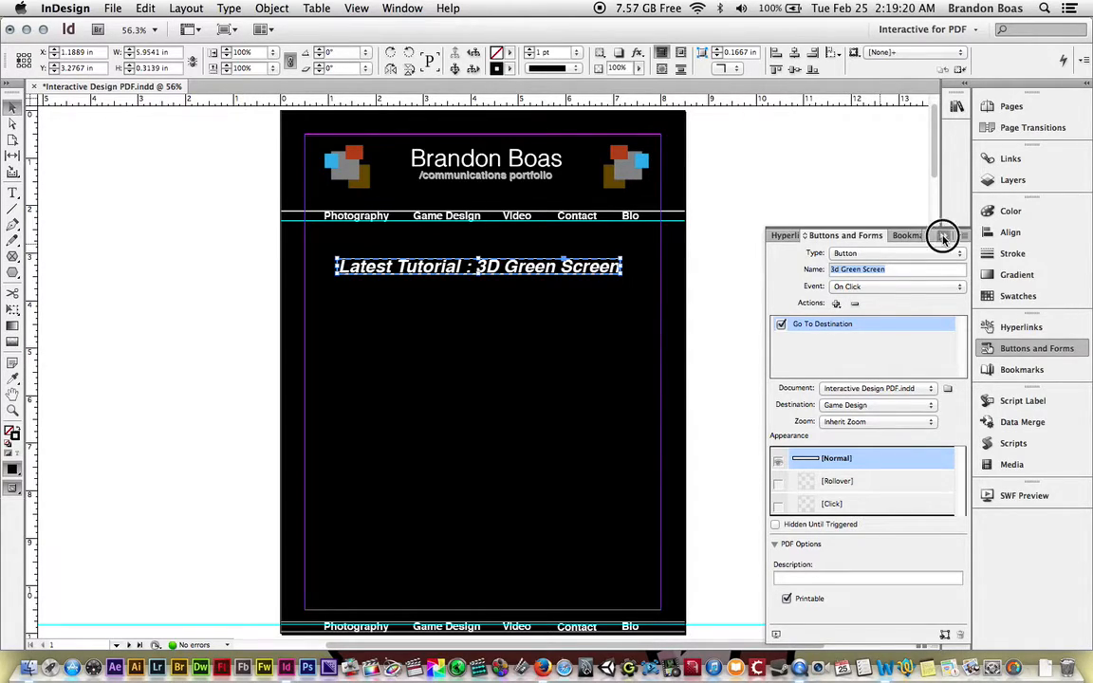
Go to page 4, select the video frame and add a bookmark there named "Green Screen Video".
left_click(1011, 107)
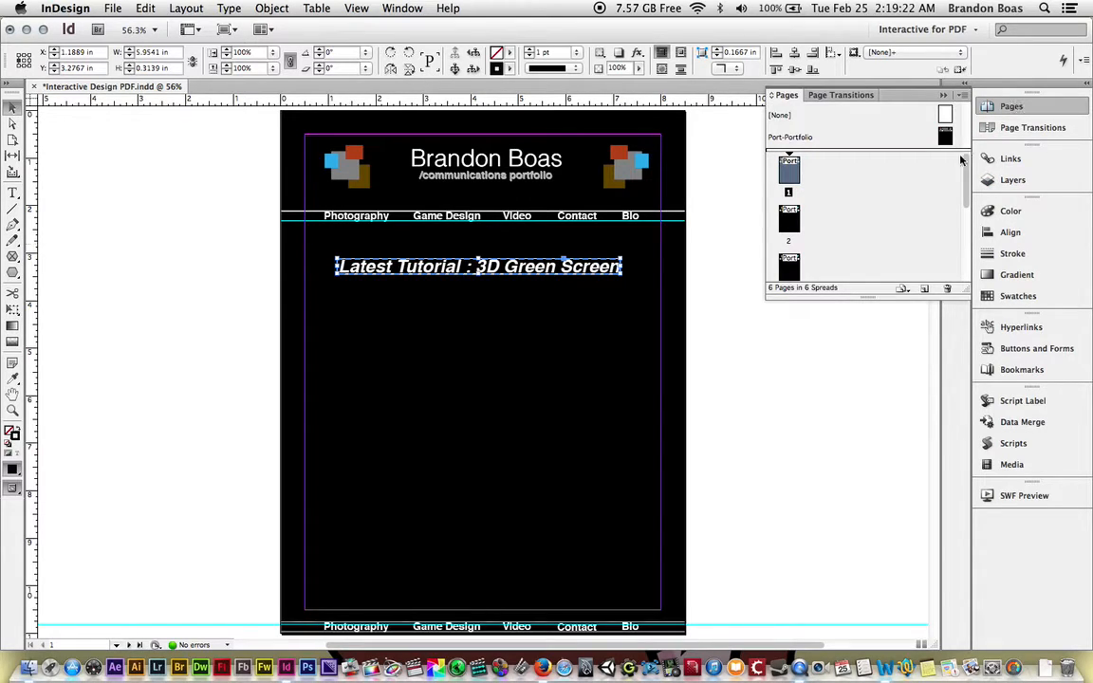
left_click_drag(967, 180, 968, 232)
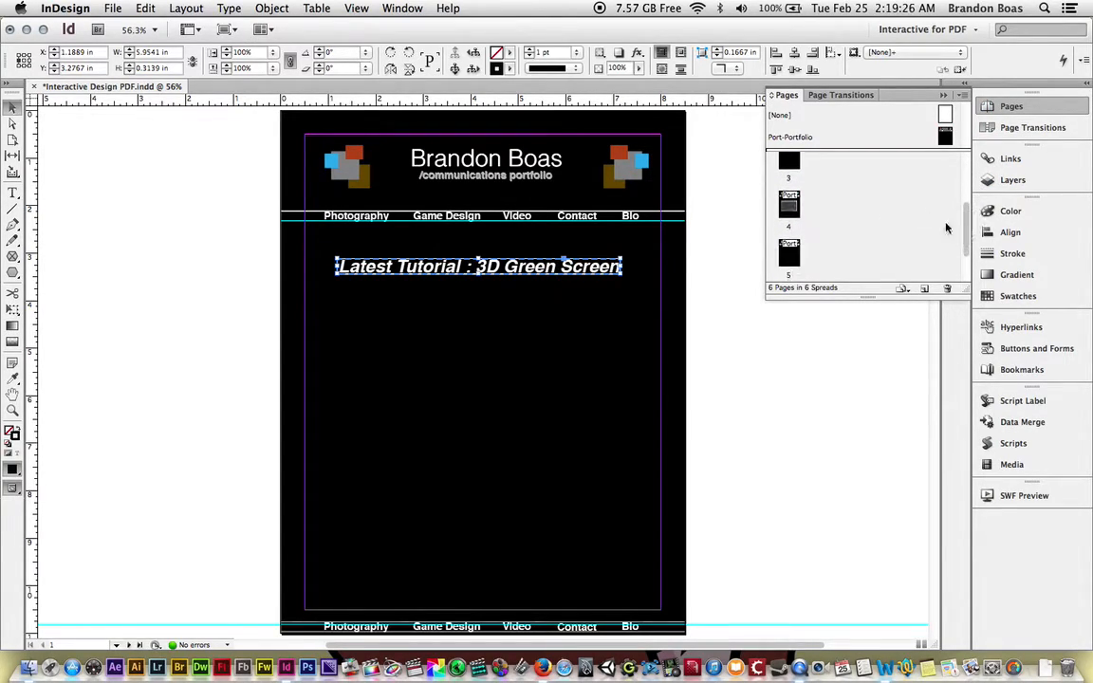
double_click(790, 205)
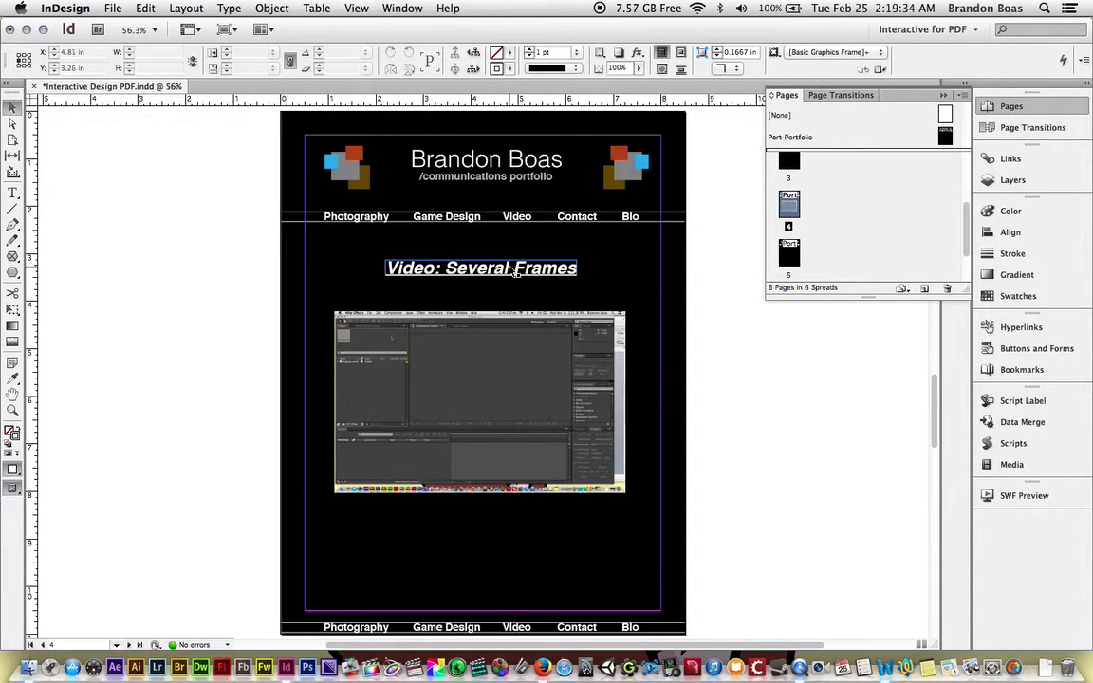
left_click(483, 373)
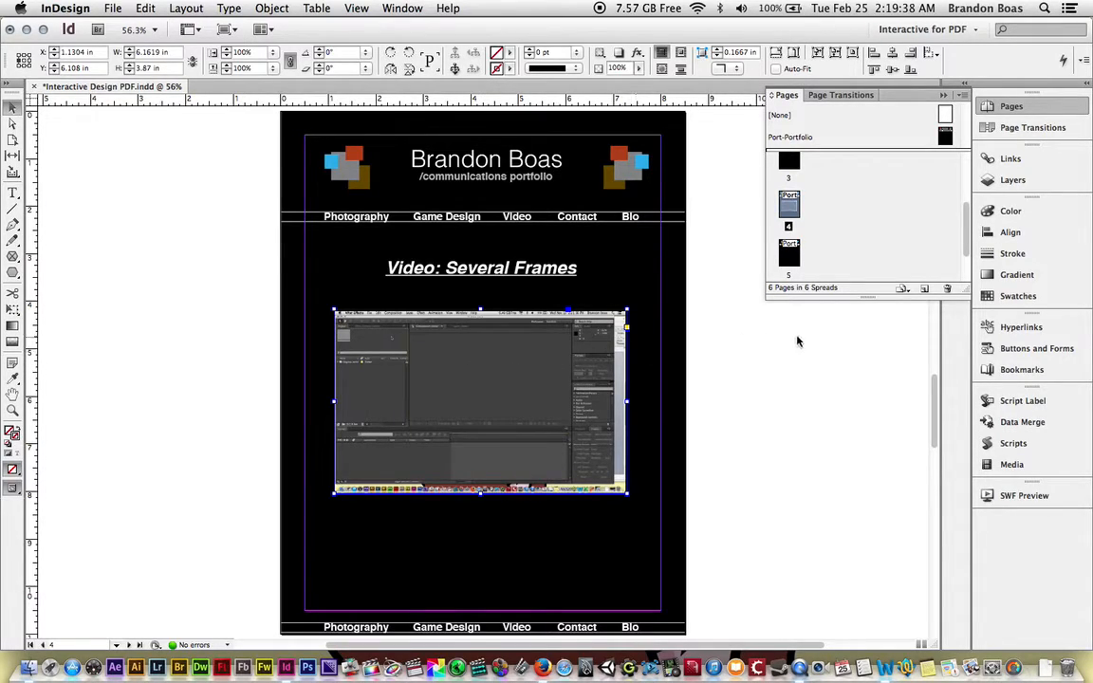
left_click(943, 96)
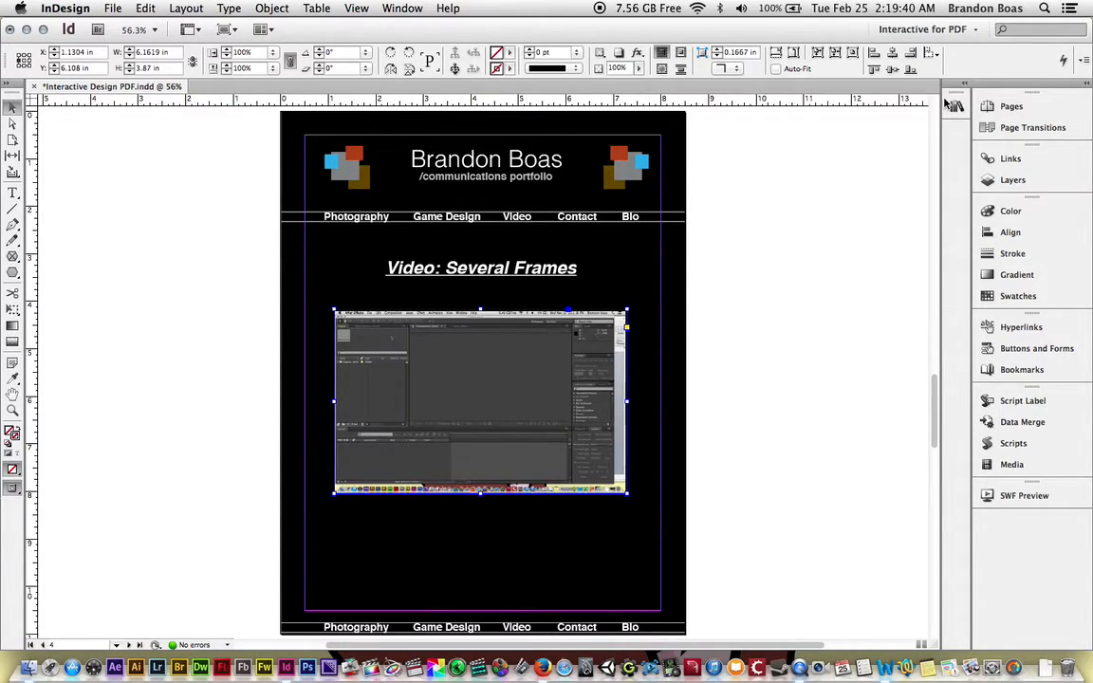
left_click(1012, 371)
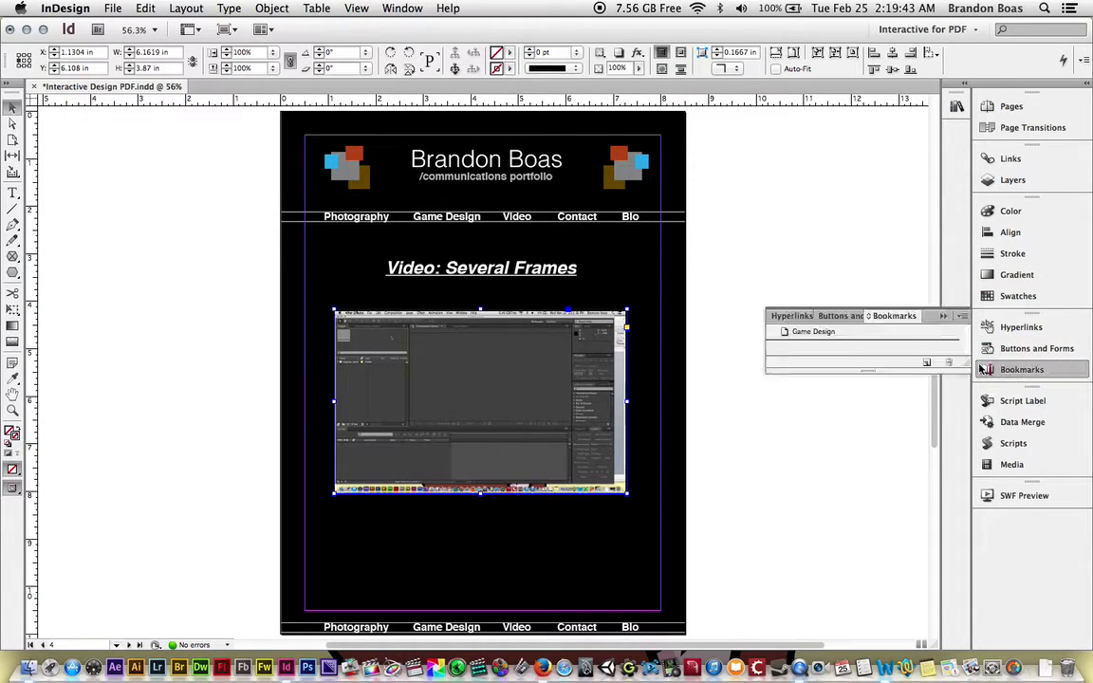
left_click(925, 363)
type("Gre")
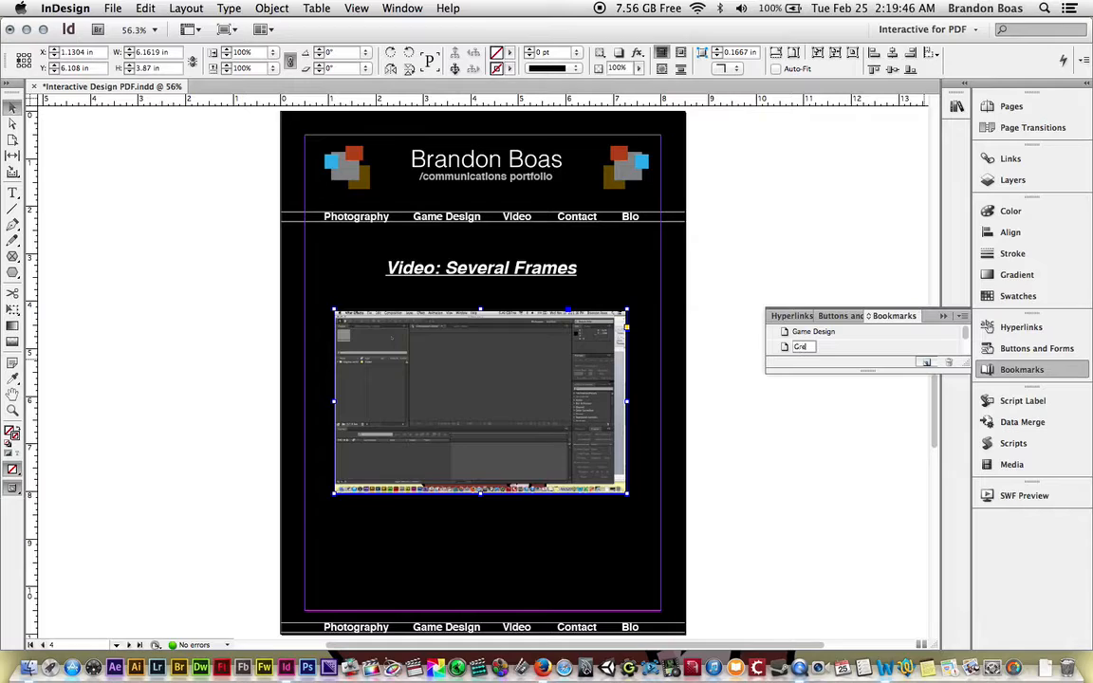
type("en Screen Video")
key("Return")
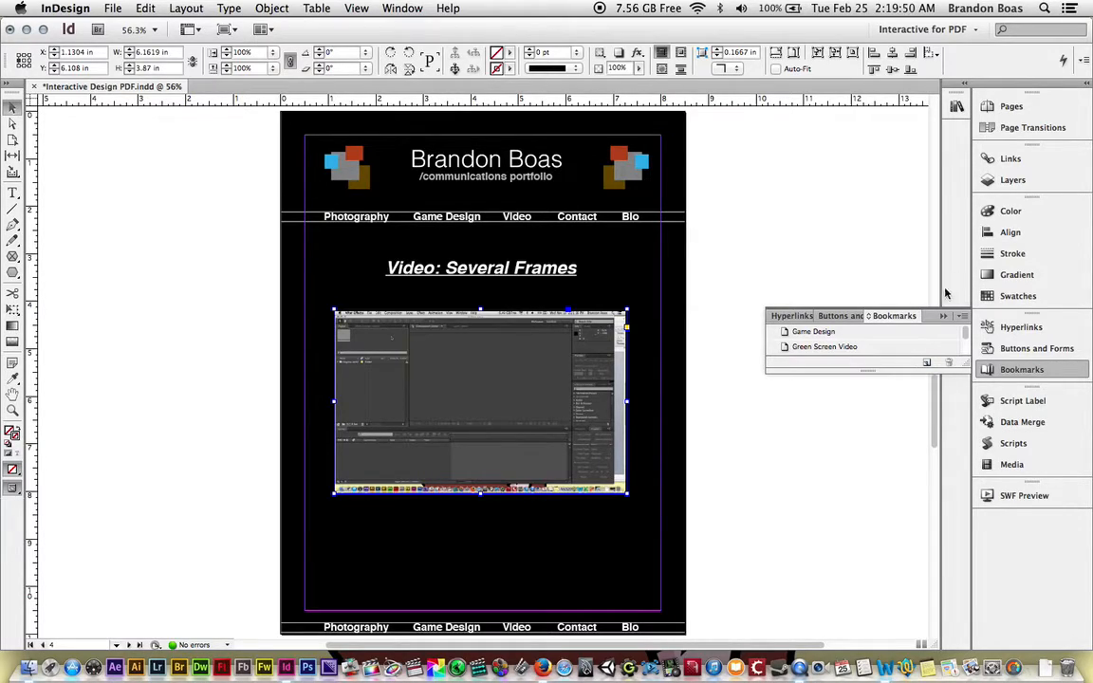
left_click(942, 316)
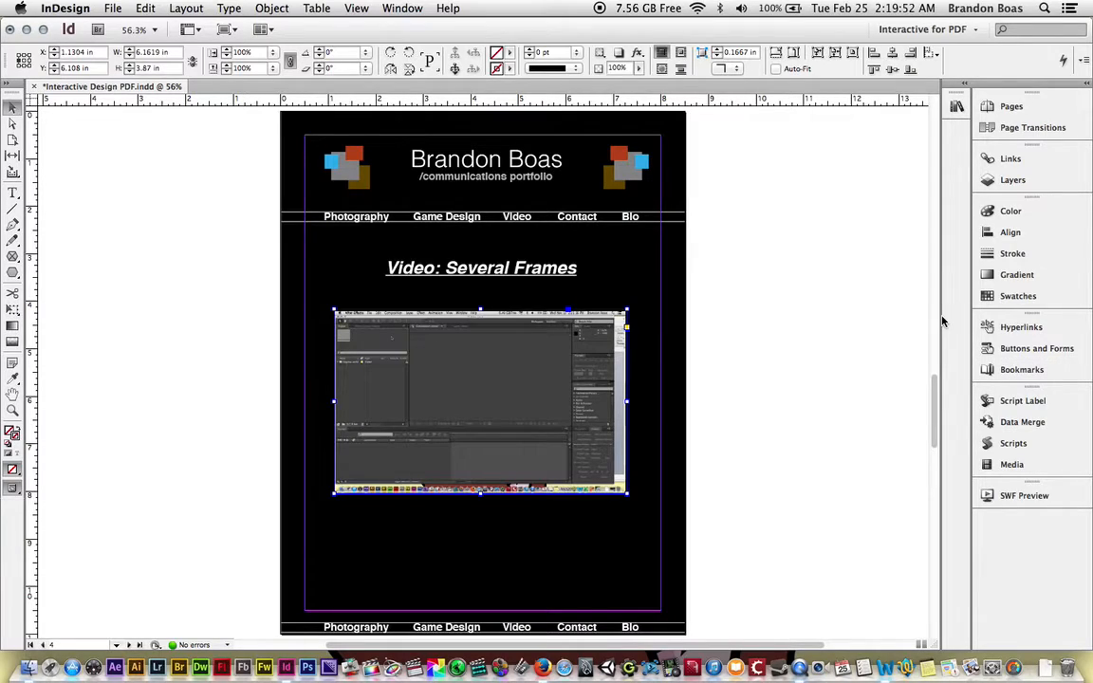
Back on page 1, set the tutorial title button's Go To Destination action to the Green Screen Video bookmark.
left_click(1008, 106)
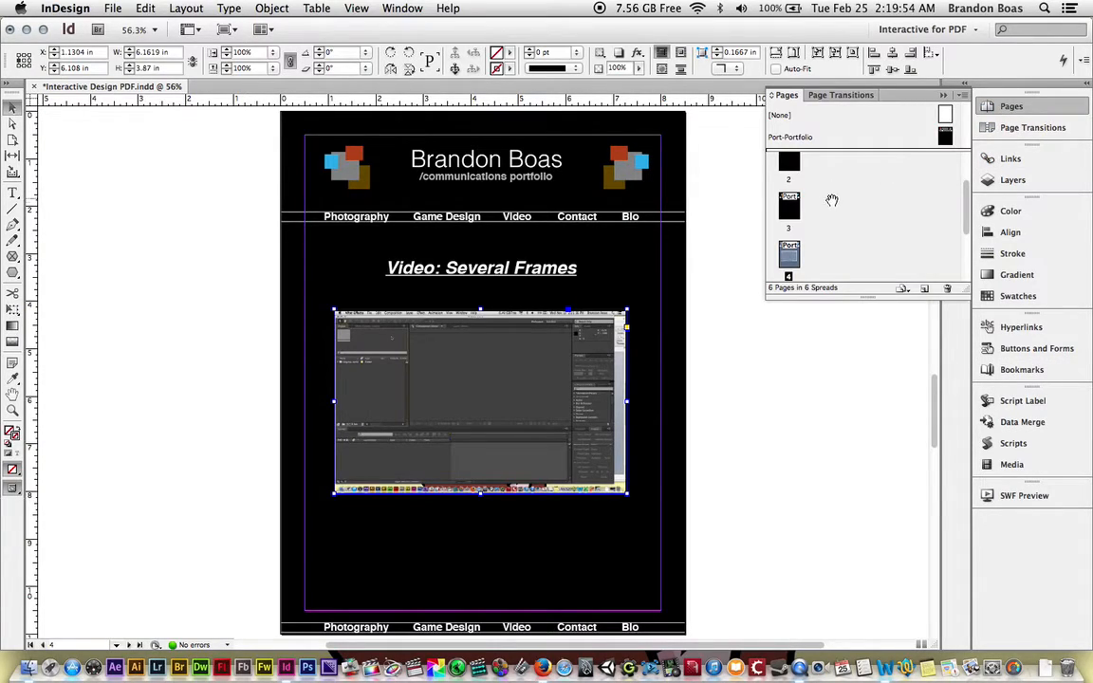
scroll(870, 189, "up", 3)
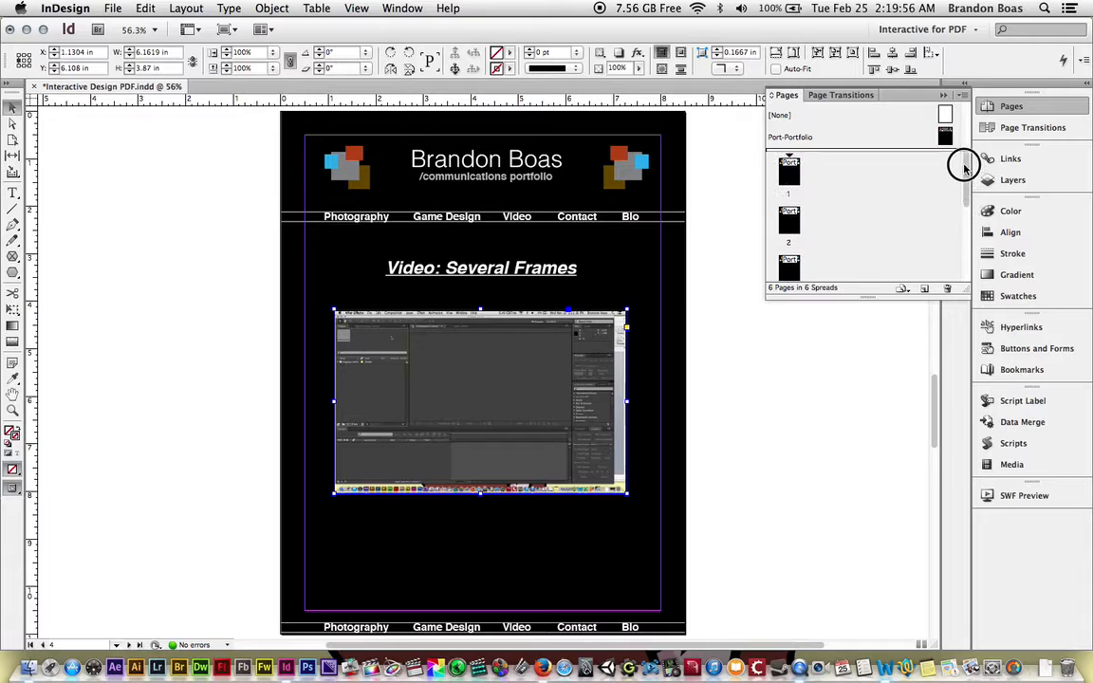
double_click(789, 172)
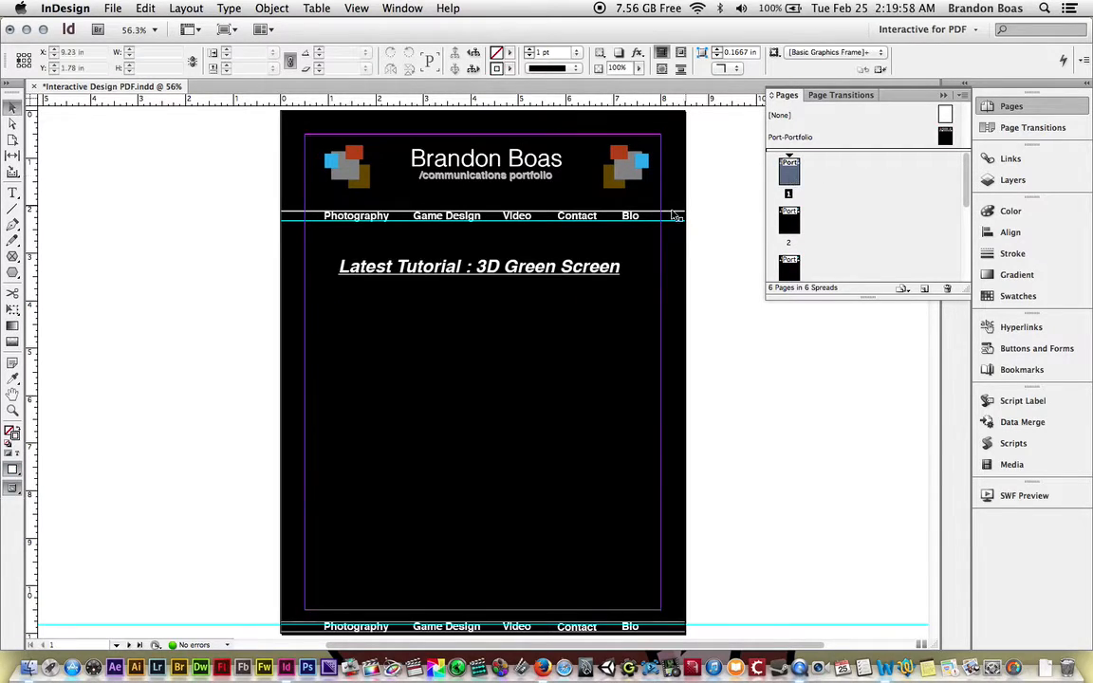
left_click(487, 270)
left_click(439, 262)
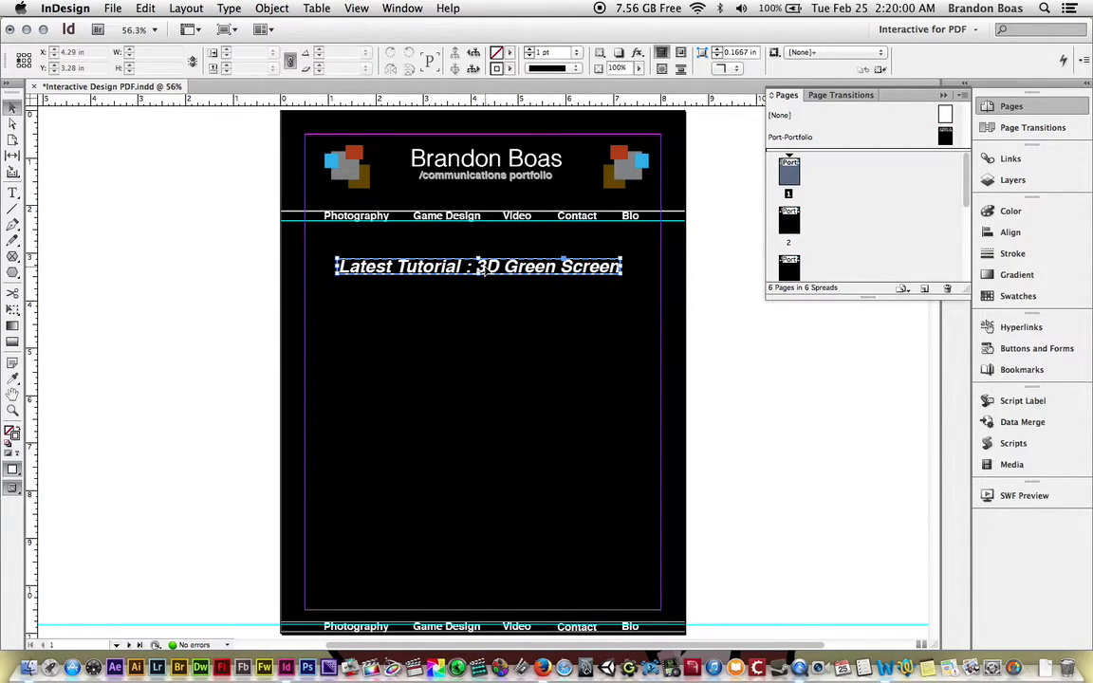
left_click(1009, 349)
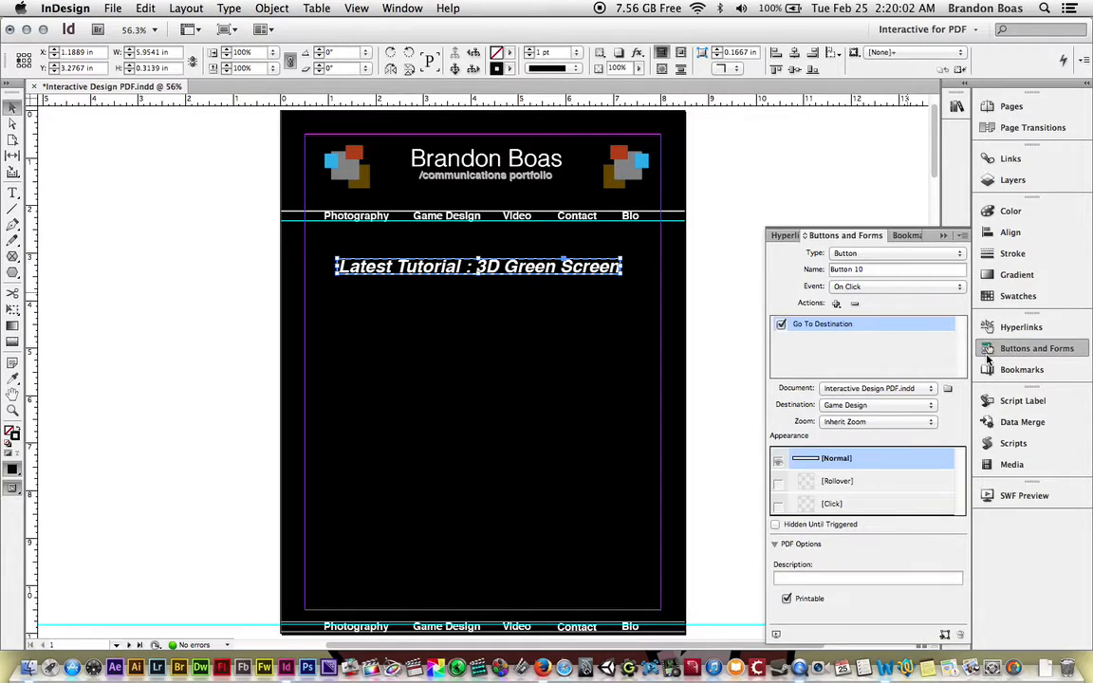
left_click(930, 406)
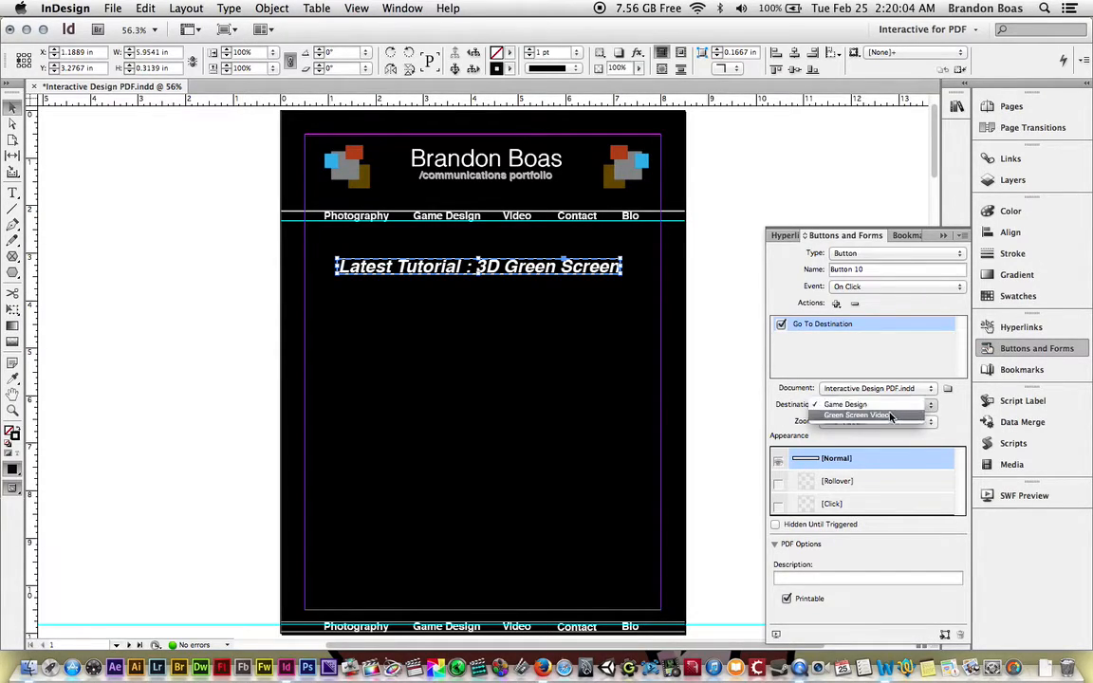
left_click(888, 416)
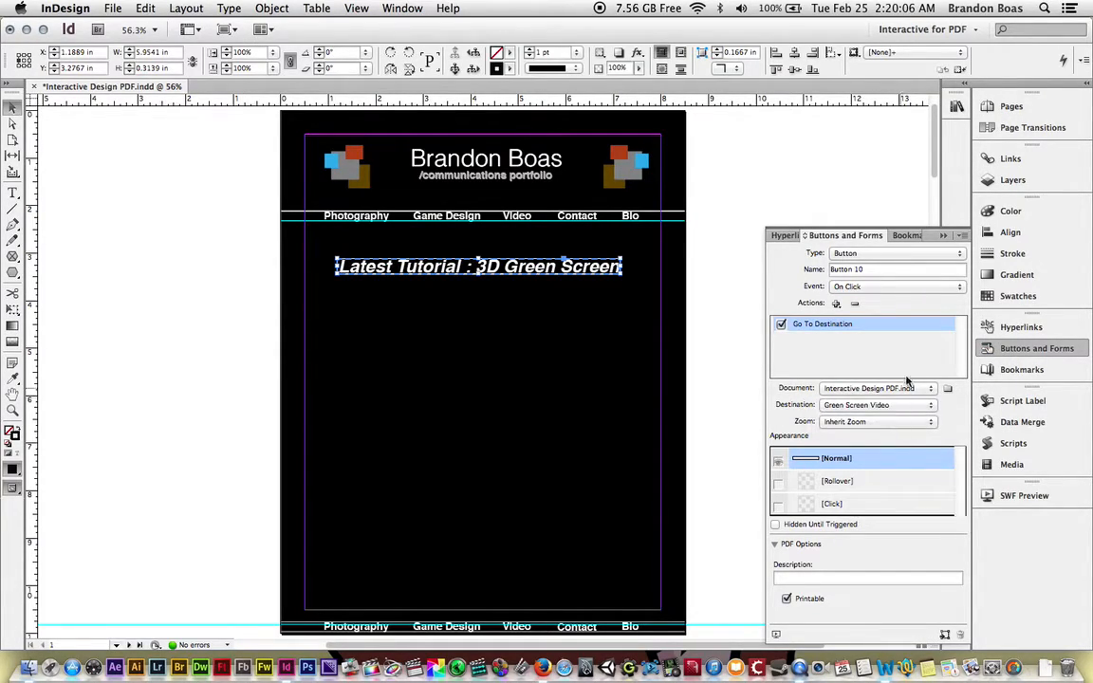
Rename the tutorial title button "Green Screen Go To".
left_click_drag(877, 269, 803, 269)
type("Green Screen Go To")
left_click(941, 232)
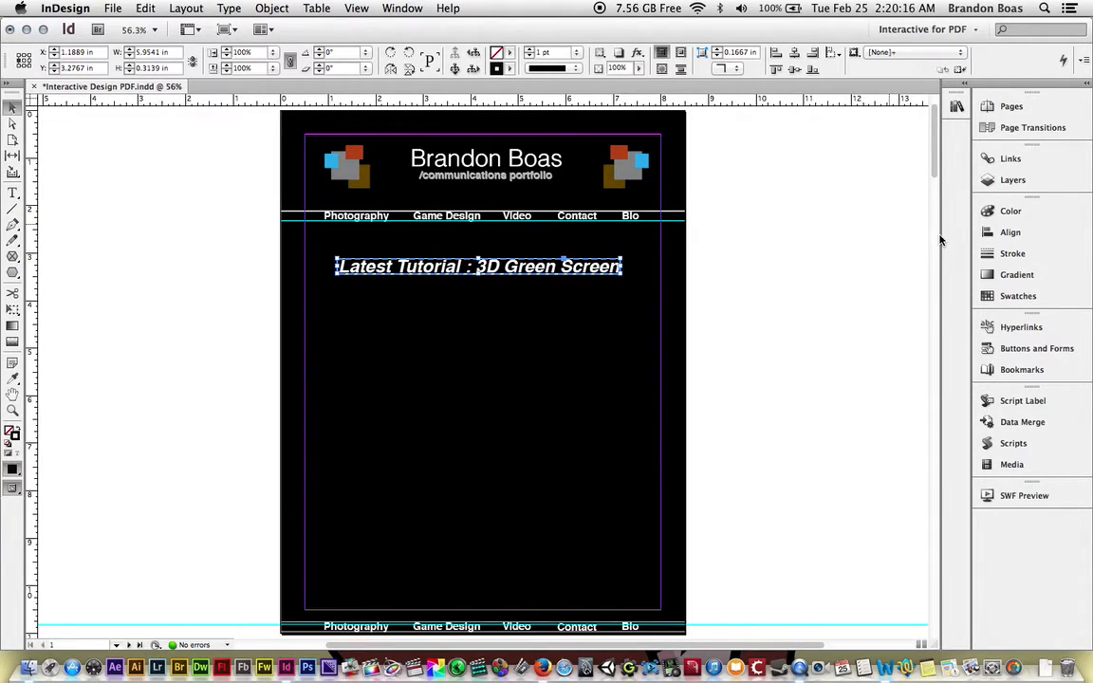
Export all pages as spreads to an Adobe PDF (Interactive) file named "Test" on the Desktop, accepting the adjustment of clipped interactive elements.
left_click(113, 9)
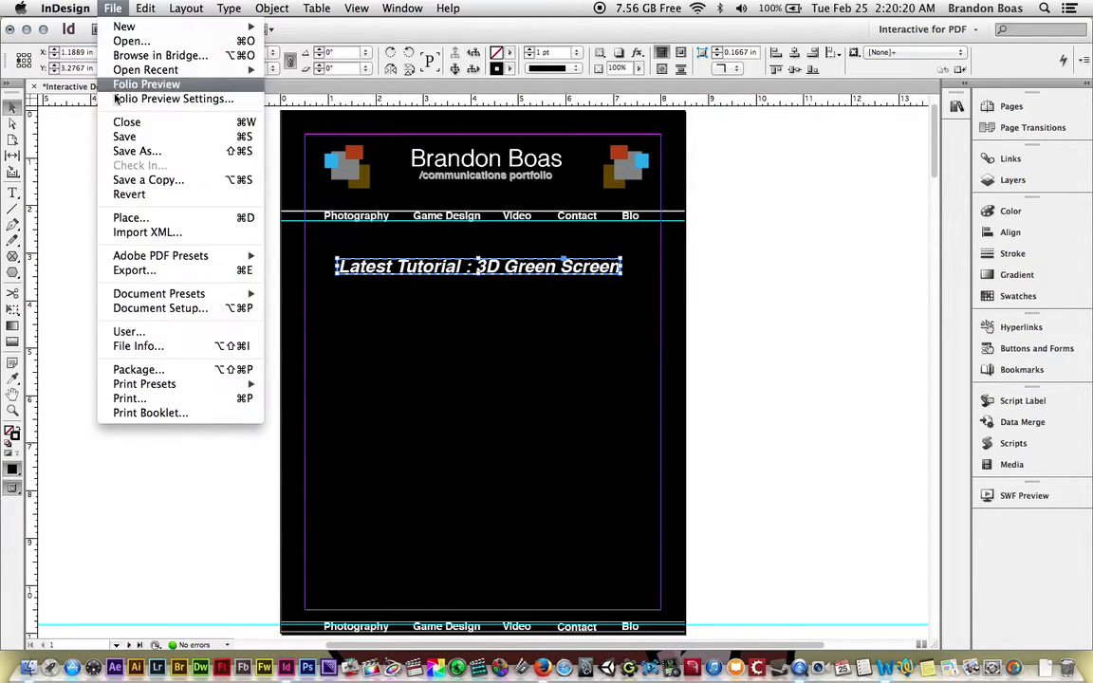
left_click(133, 271)
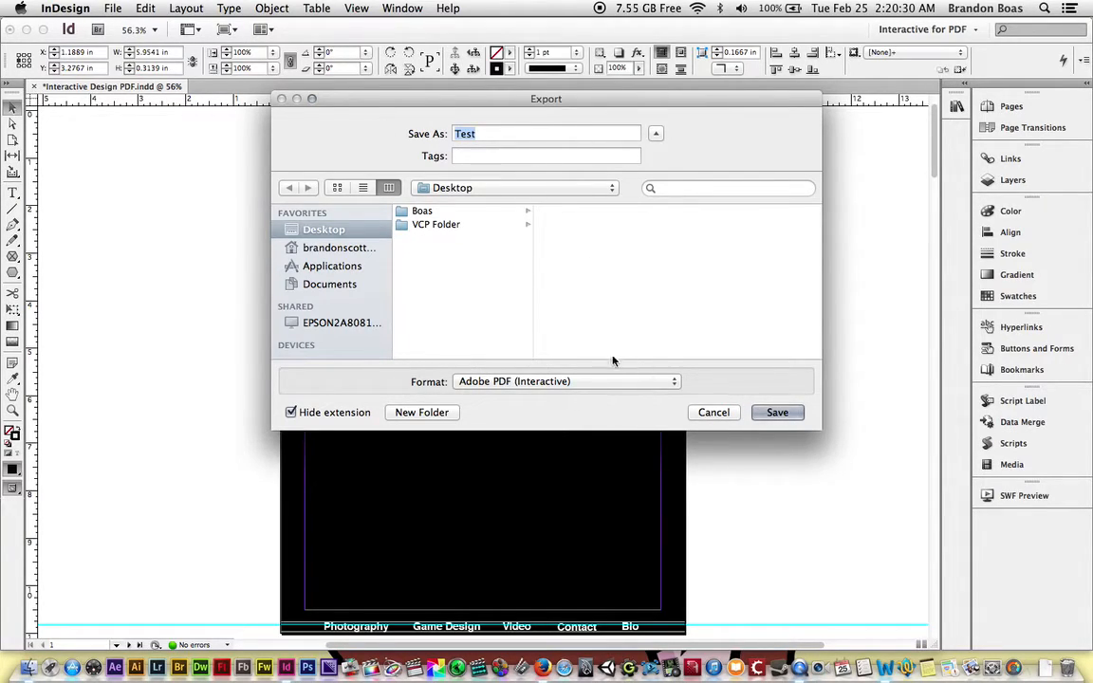
left_click(776, 412)
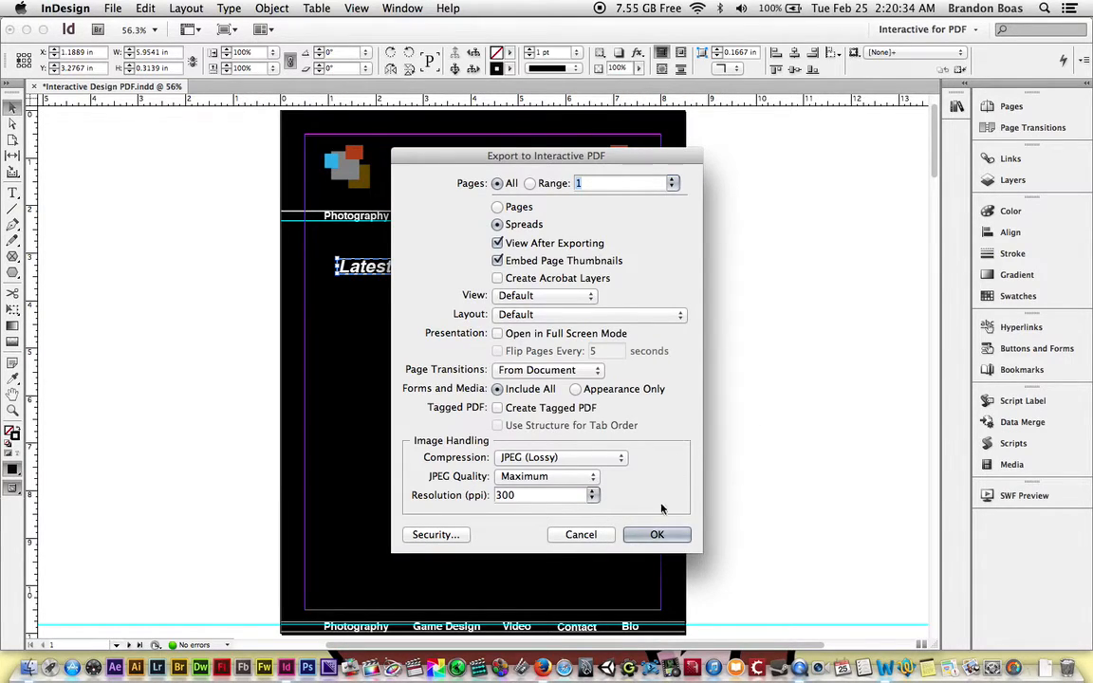
left_click(645, 534)
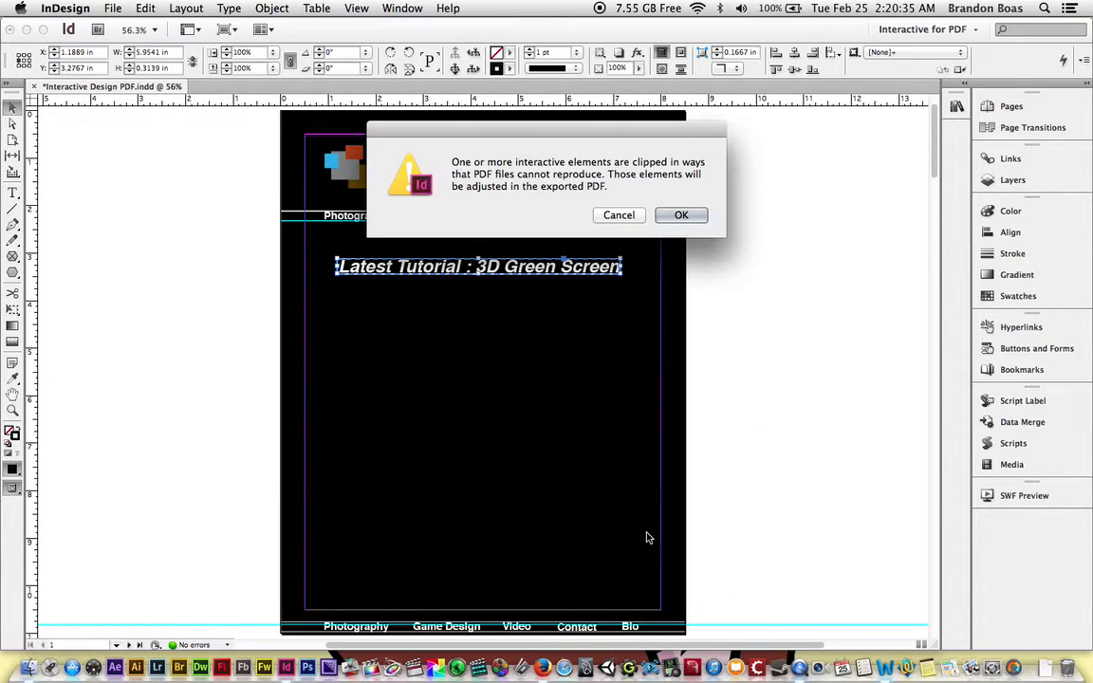
left_click(687, 216)
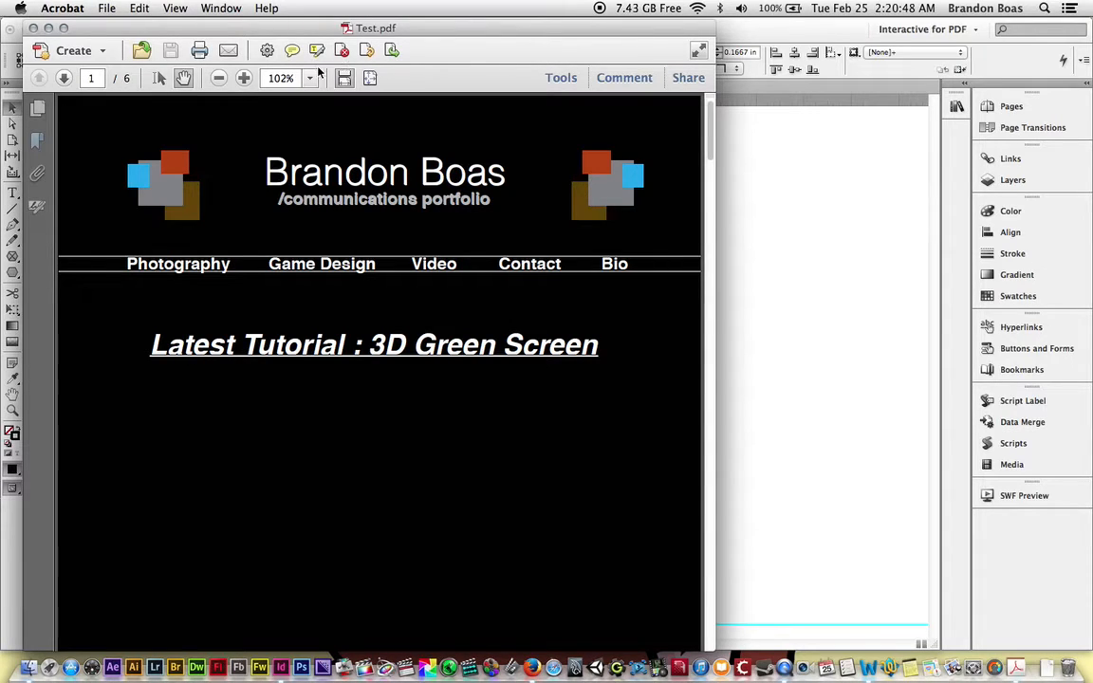
At 50% zoom, test the Latest Tutorial title button on page 1 of the exported PDF and activate the video on page 4.
left_click(308, 79)
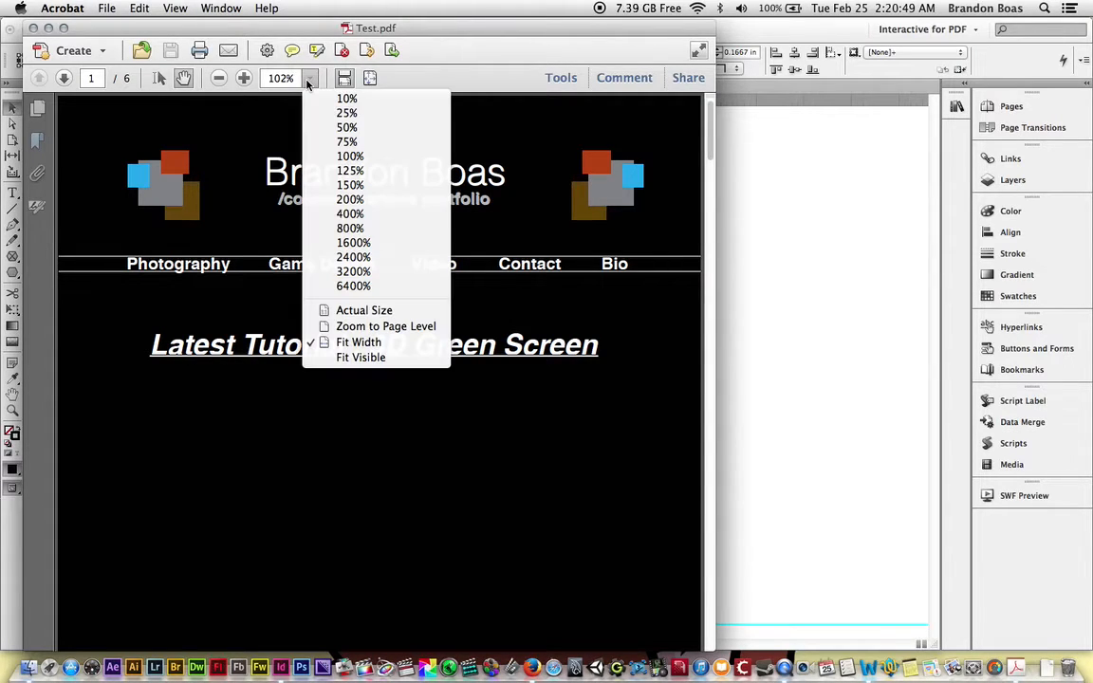
left_click(335, 128)
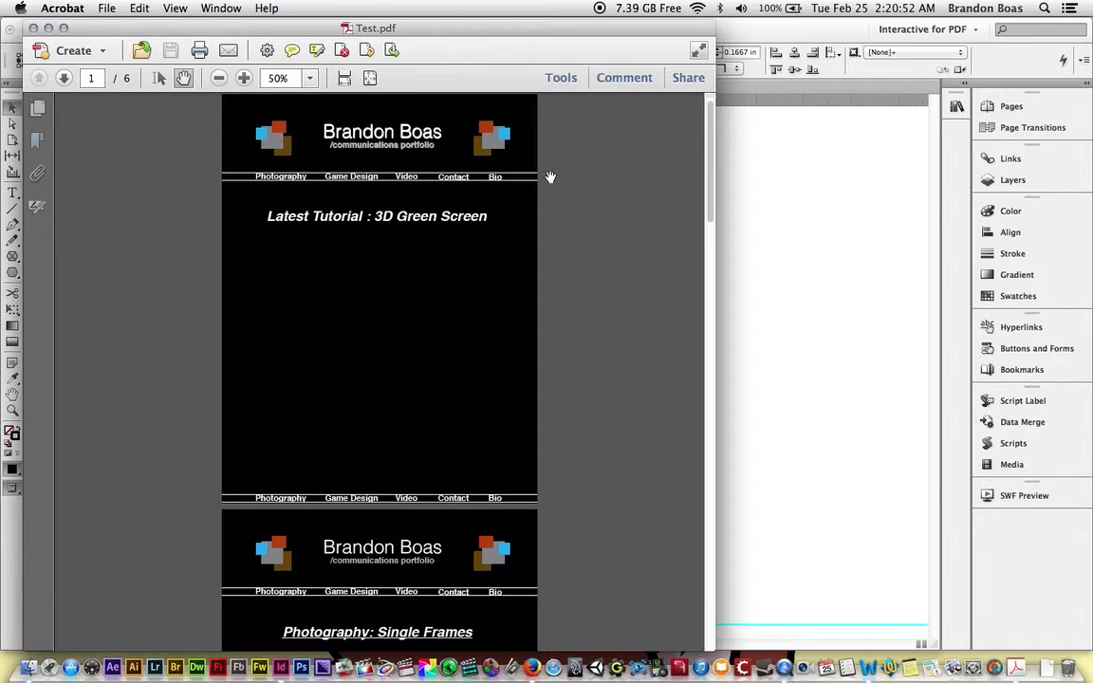
left_click(357, 220)
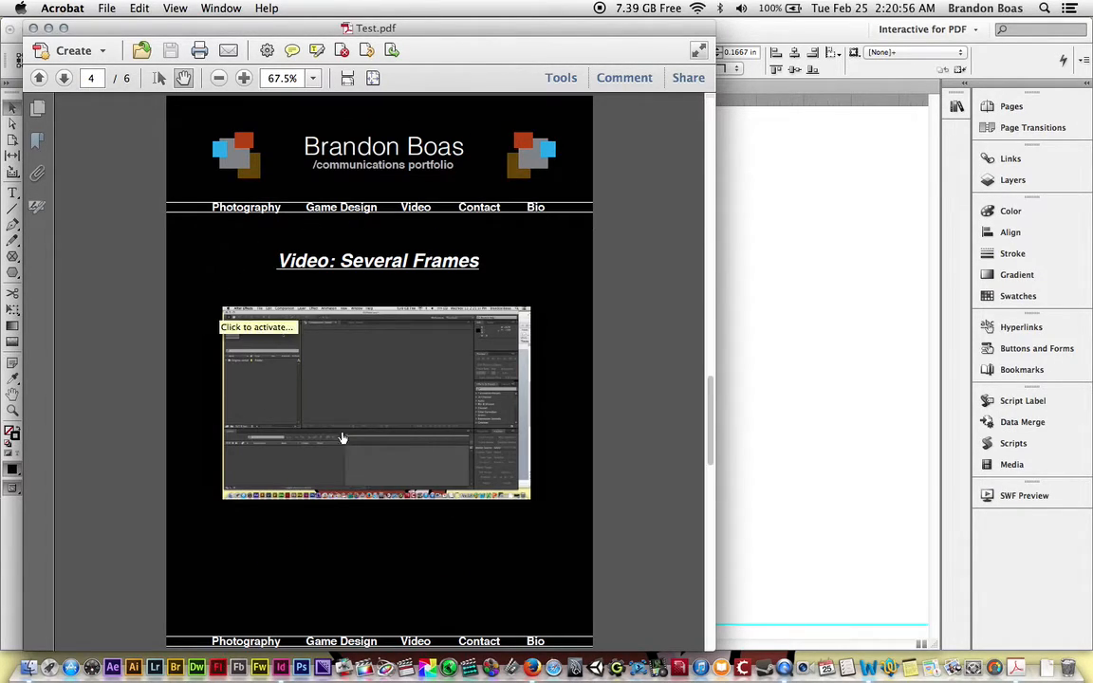
left_click(273, 414)
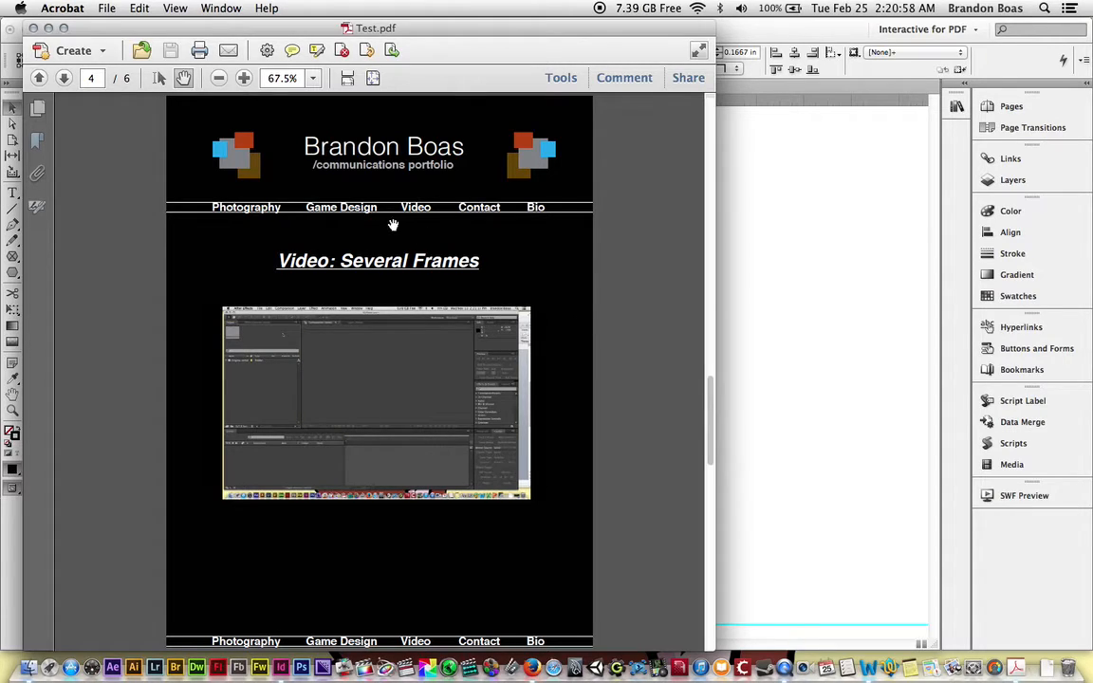
Test the Game Design navigation button from the Video, Photography and Contact pages.
left_click(338, 209)
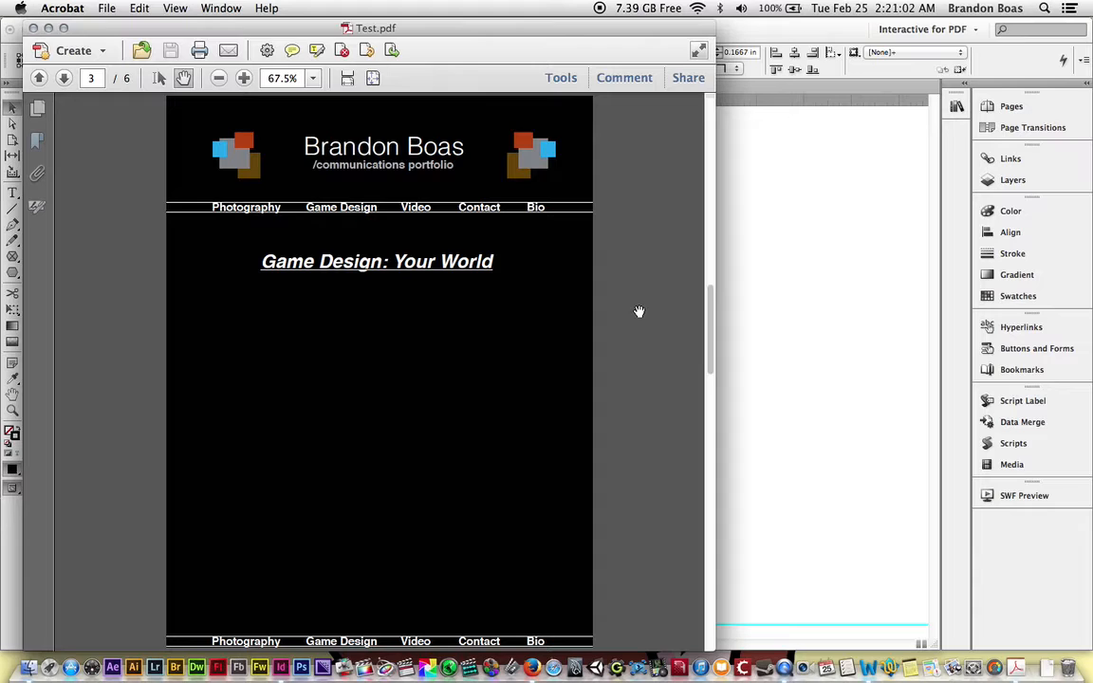
scroll(641, 275, "up", 10)
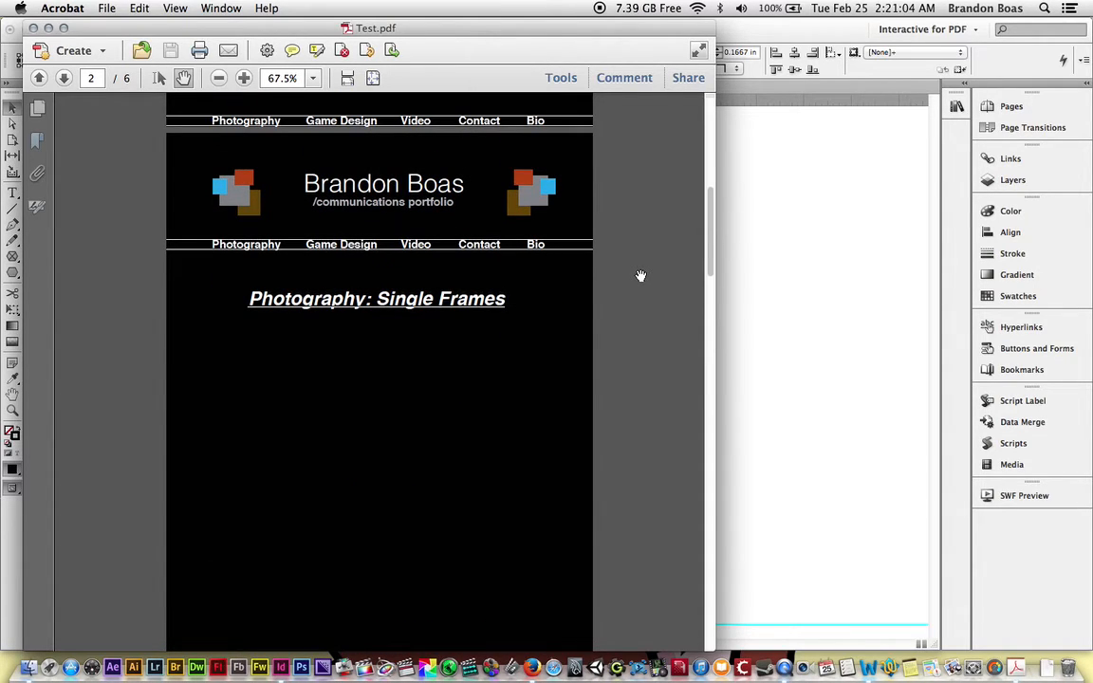
left_click(324, 248)
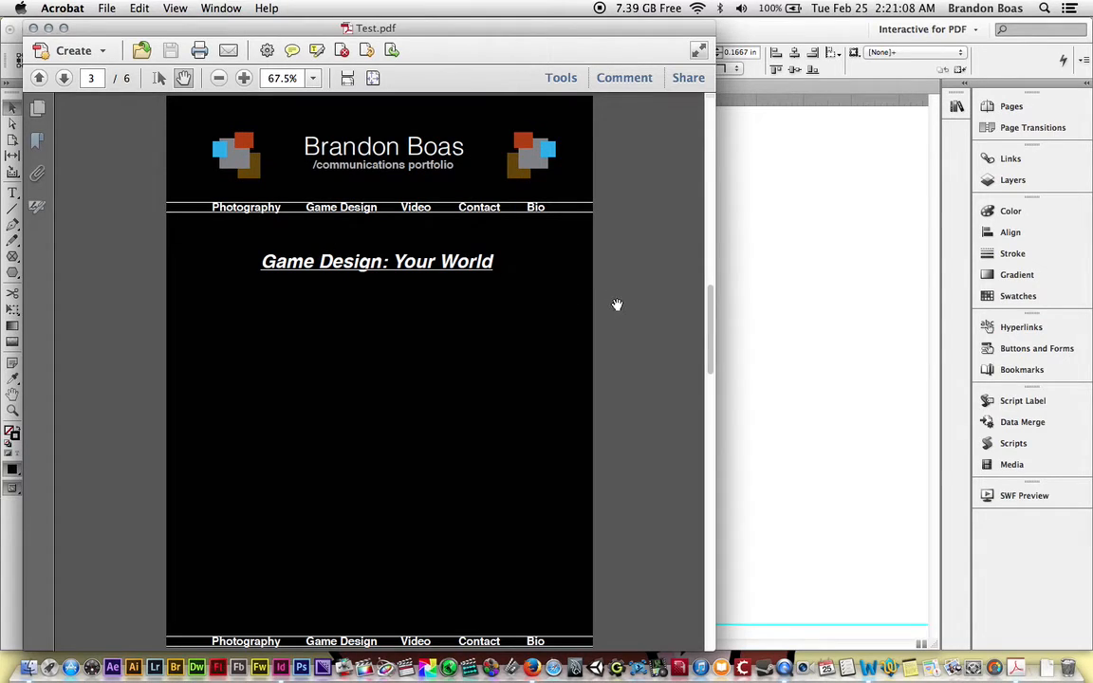
scroll(627, 307, "down", 2)
scroll(627, 307, "down", 15)
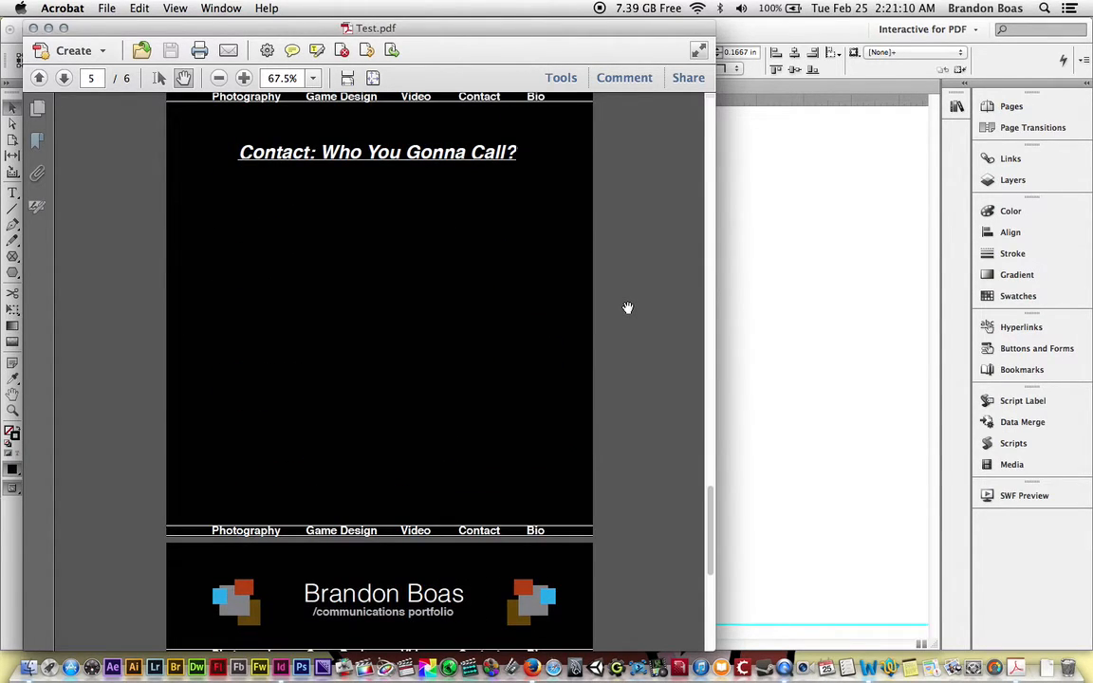
scroll(627, 308, "up", 1)
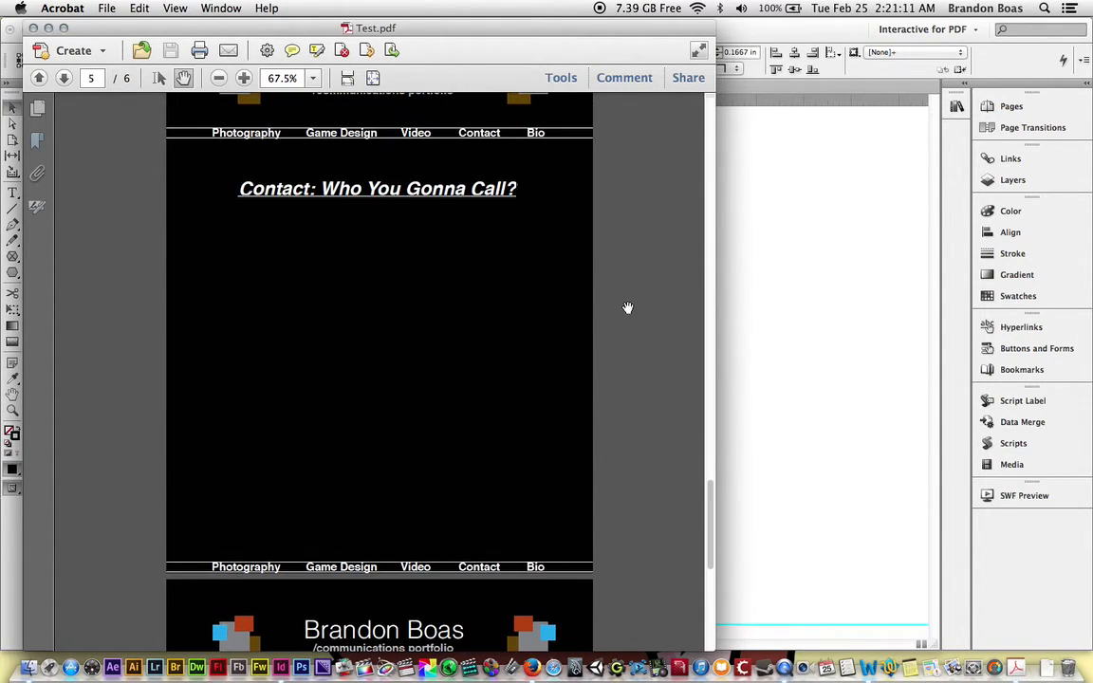
left_click(329, 133)
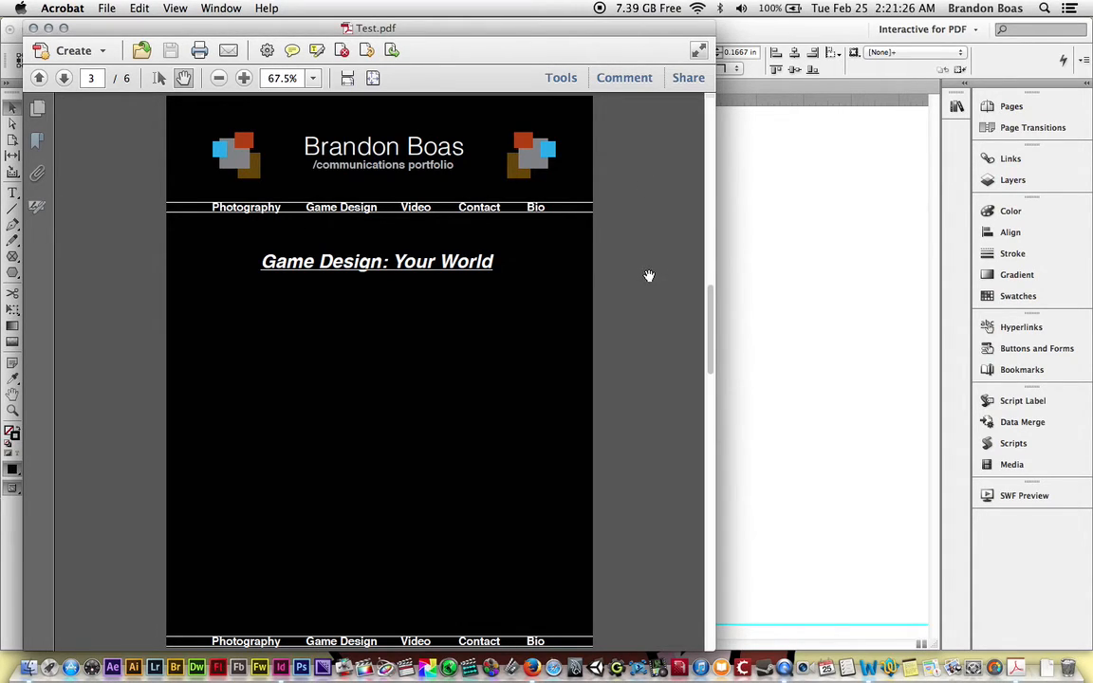
Return to page 1 and test the "Latest Tutorial : 3D Green Screen" title button once more.
scroll(626, 235, "up", 20)
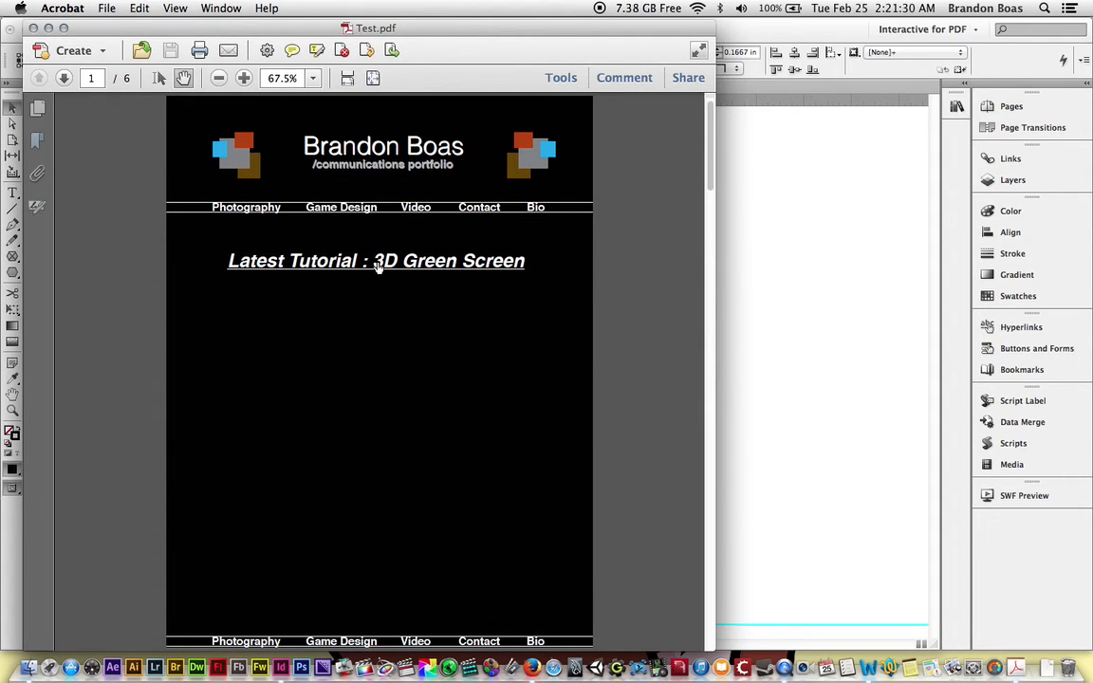
left_click(378, 266)
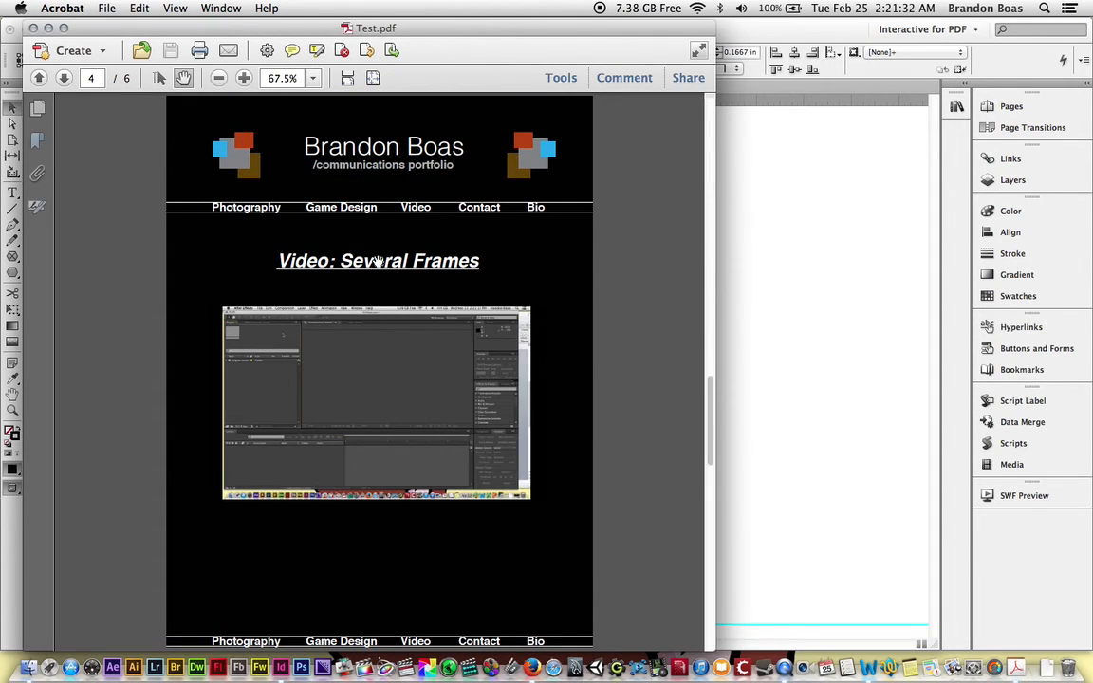